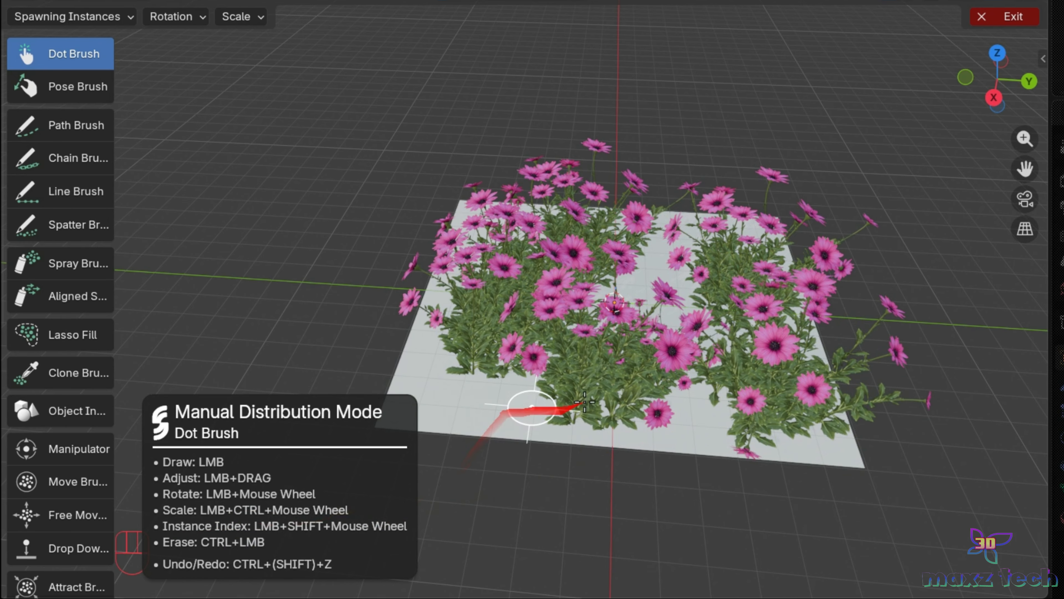
# Step: Place more flower plants on the plane with the Dot Brush and erase the plants across its right half
pyautogui.moveTo(591, 390)
pyautogui.mouseDown()
pyautogui.moveTo(517, 414)
pyautogui.moveTo(661, 327)
pyautogui.moveTo(247, 584)
pyautogui.mouseUp()
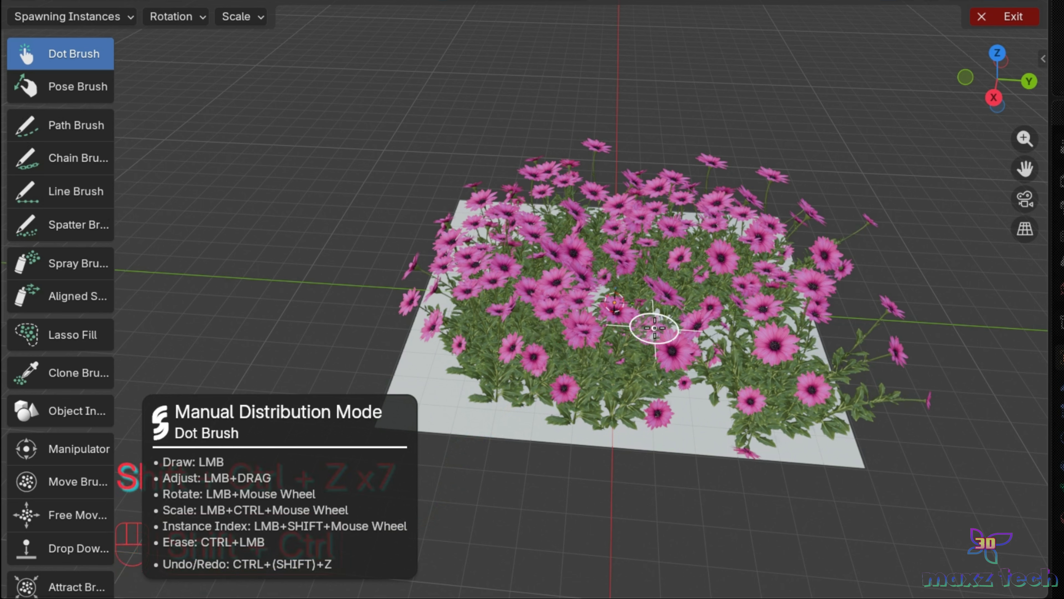
pyautogui.moveTo(720, 412)
pyautogui.keyDown('ctrl'); pyautogui.mouseDown()
pyautogui.moveTo(756, 390)
pyautogui.moveTo(650, 337)
pyautogui.moveTo(591, 341)
pyautogui.mouseUp(); pyautogui.keyUp('ctrl')
pyautogui.keyDown('ctrl'); pyautogui.keyDown('shift'); pyautogui.moveTo(685, 310); pyautogui.dragTo(518, 308); pyautogui.keyUp('shift'); pyautogui.keyUp('ctrl')
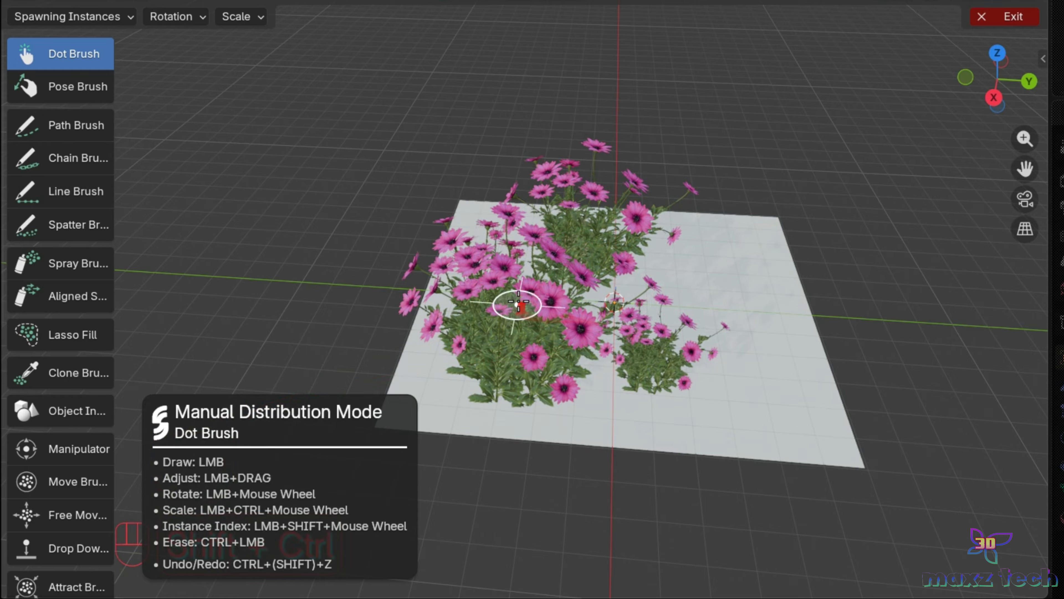
pyautogui.keyDown('ctrl'); pyautogui.keyDown('shift'); pyautogui.moveTo(486, 341); pyautogui.dragTo(609, 358); pyautogui.keyUp('shift'); pyautogui.keyUp('ctrl')
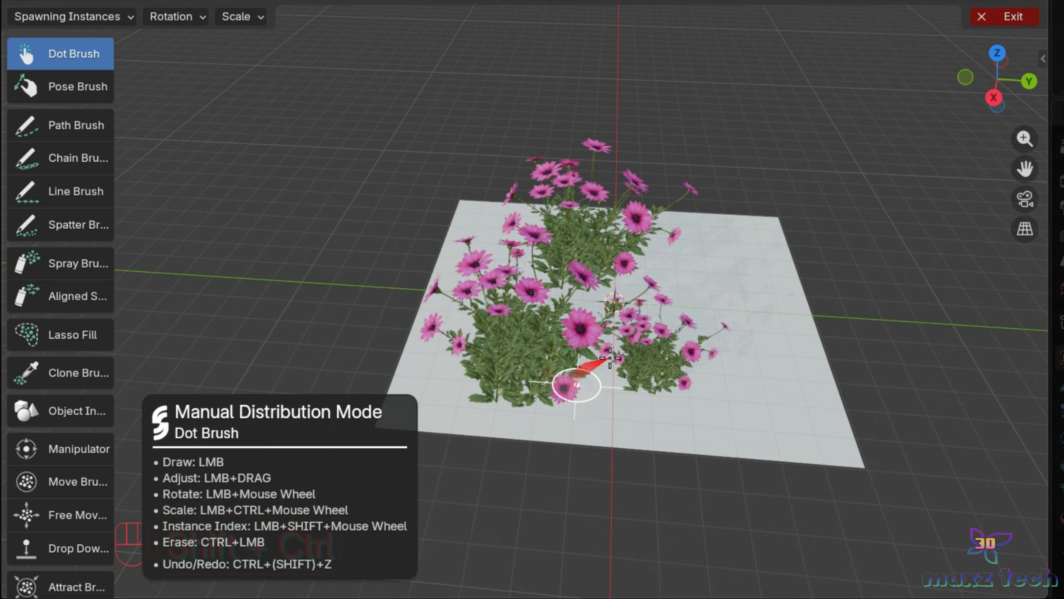
# Step: Place small plants at the plane's far-right corner and a larger one near its right edge with the Pose Brush
pyautogui.click(72, 87)
pyautogui.moveTo(705, 234)
pyautogui.mouseDown()
pyautogui.moveTo(755, 242)
pyautogui.moveTo(741, 256)
pyautogui.mouseUp()
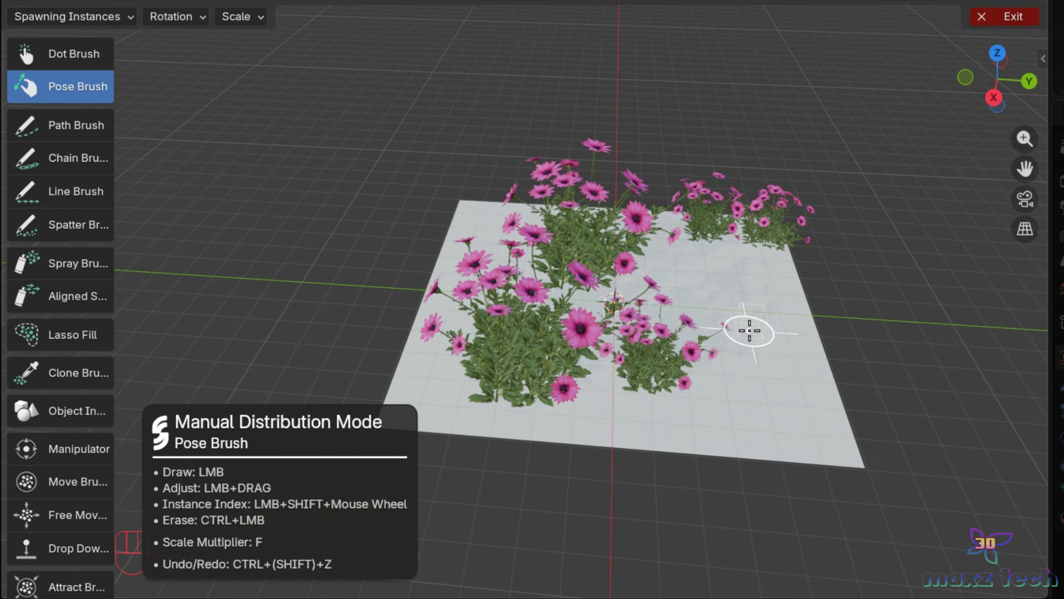
pyautogui.moveTo(750, 308); pyautogui.dragTo(657, 389)
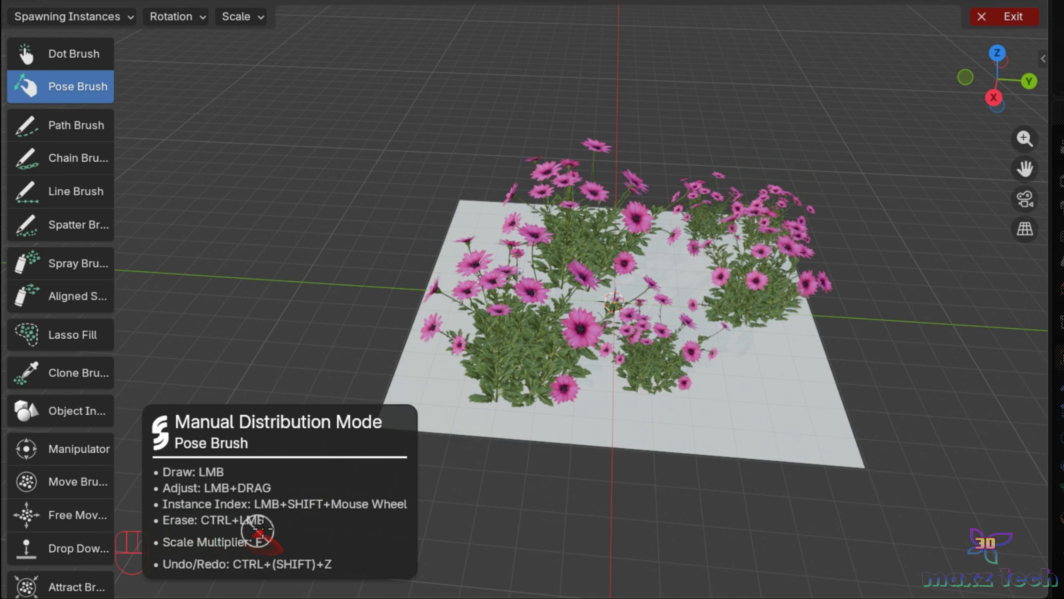
# Step: Erase the larger right-hand plant and the plants on the left half, keeping the centre plant and two small far-corner ones
pyautogui.keyDown('ctrl'); pyautogui.click(738, 302); pyautogui.keyUp('ctrl')
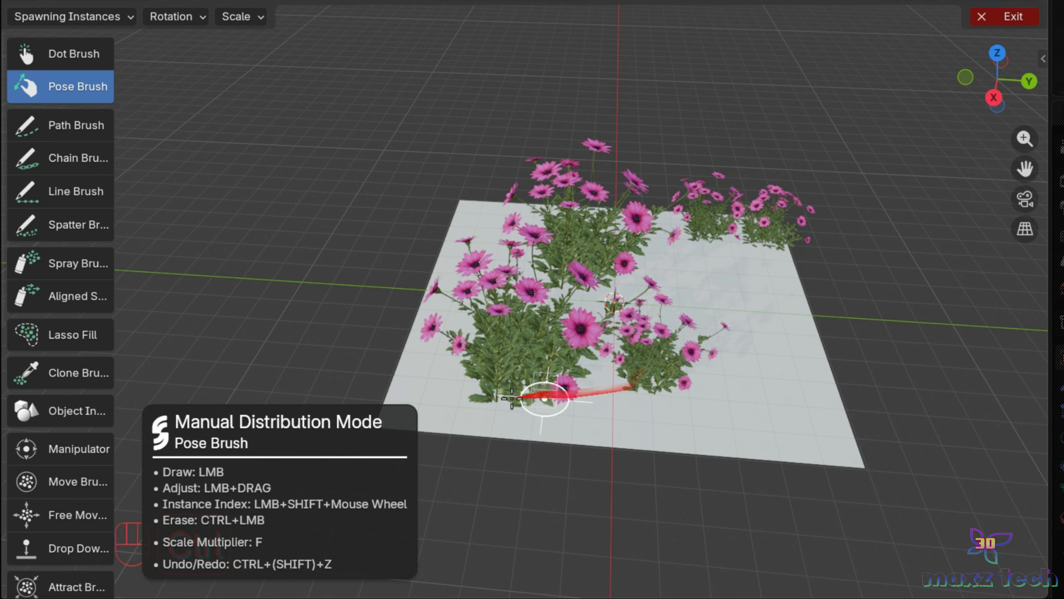
pyautogui.keyDown('ctrl'); pyautogui.moveTo(520, 309); pyautogui.dragTo(723, 214); pyautogui.keyUp('ctrl')
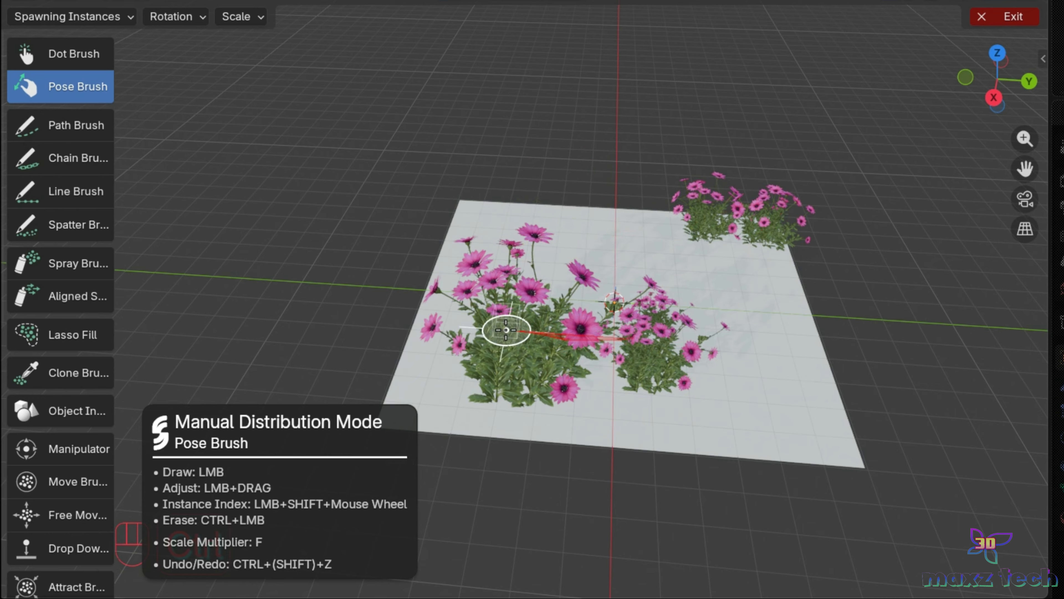
pyautogui.keyDown('ctrl'); pyautogui.moveTo(491, 377); pyautogui.dragTo(658, 364); pyautogui.keyUp('ctrl')
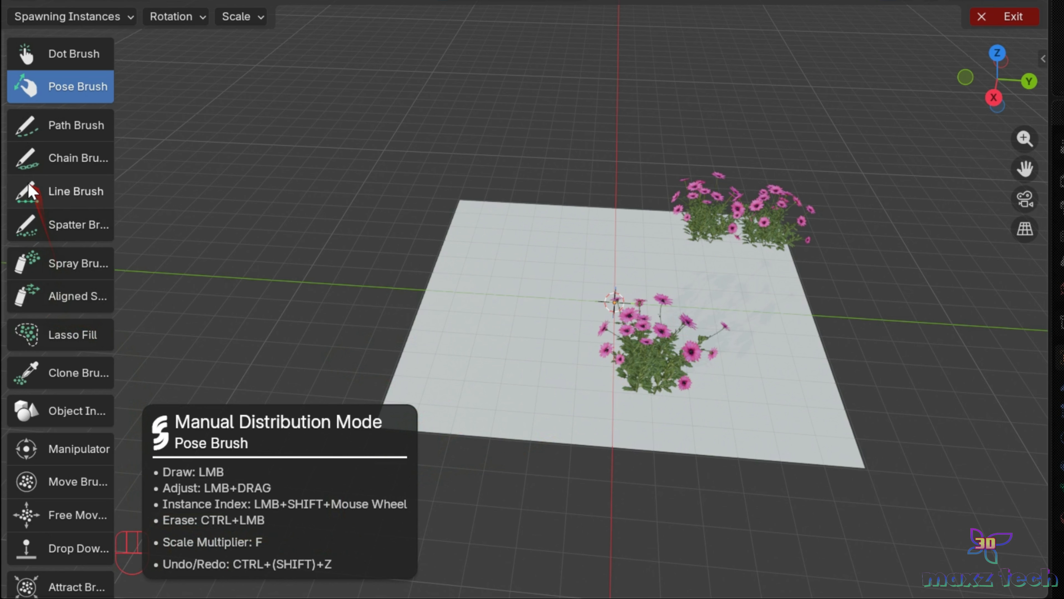
# Step: Paint flowers along the plane's far side and front-left area with the Path Brush, adjusting the brush distance between strokes
pyautogui.click(64, 127)
pyautogui.moveTo(478, 217)
pyautogui.mouseDown()
pyautogui.moveTo(475, 234)
pyautogui.moveTo(565, 298)
pyautogui.moveTo(250, 501)
pyautogui.mouseUp()
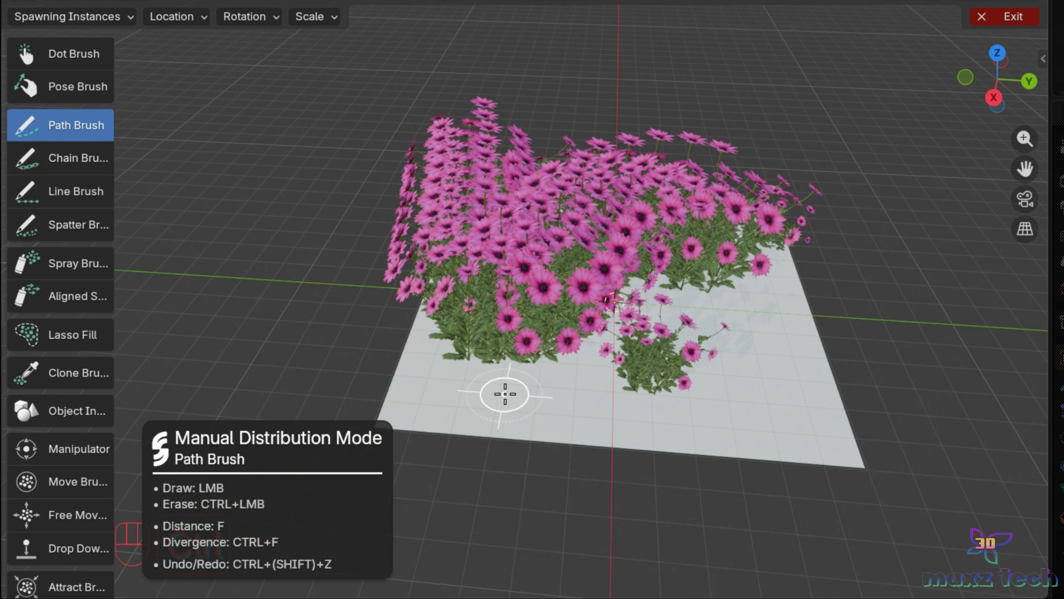
pyautogui.press('f')
pyautogui.click(819, 273)
pyautogui.moveTo(630, 296)
pyautogui.mouseDown()
pyautogui.moveTo(639, 439)
pyautogui.moveTo(651, 383)
pyautogui.mouseUp()
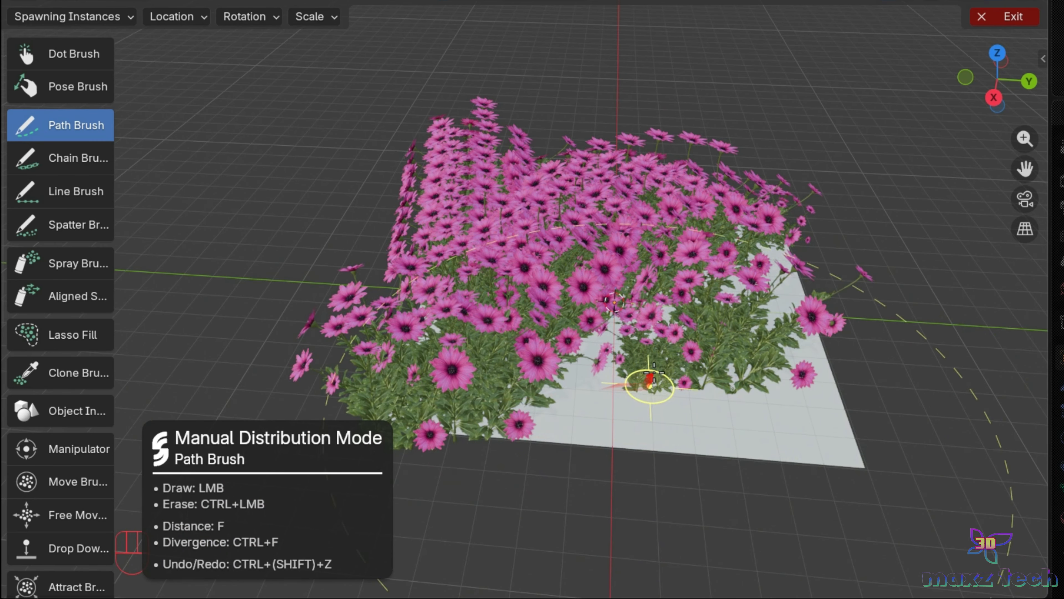
# Step: Change the Path Brush distance again, paint more flowers across the middle of the plane, and adjust the divergence
pyautogui.press('f')
pyautogui.click(588, 301)
pyautogui.moveTo(589, 300); pyautogui.dragTo(511, 465)
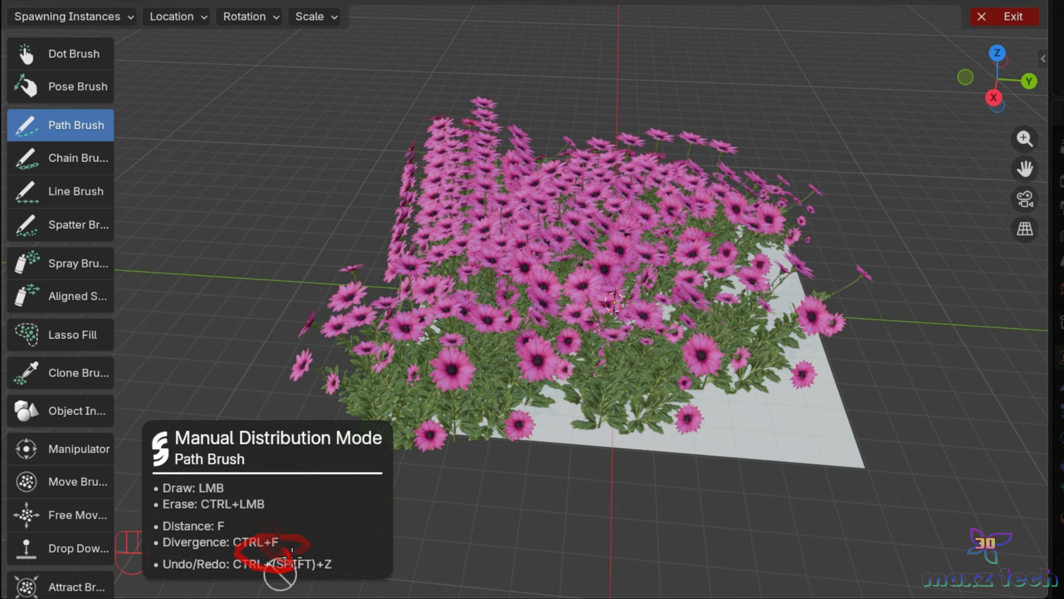
pyautogui.hotkey('ctrl', 'f')
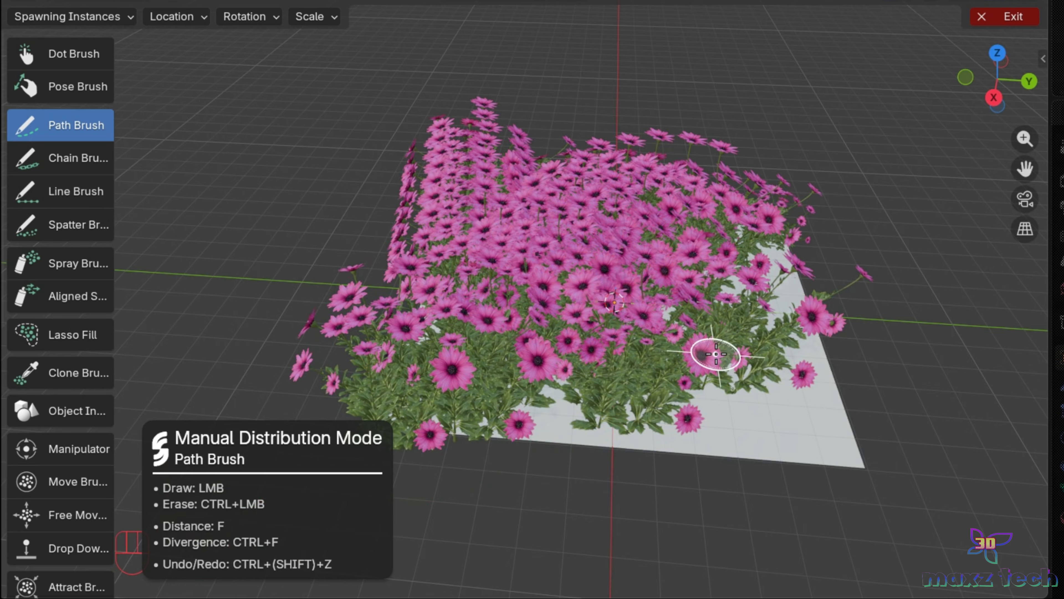
# Step: Erase all painted flowers except the single plant near the plane's centre, and undo the last Path Brush strokes
pyautogui.moveTo(719, 352)
pyautogui.keyDown('ctrl'); pyautogui.mouseDown()
pyautogui.moveTo(693, 380)
pyautogui.moveTo(548, 310)
pyautogui.moveTo(453, 342)
pyautogui.moveTo(498, 384)
pyautogui.moveTo(482, 223)
pyautogui.mouseUp(); pyautogui.keyUp('ctrl')
pyautogui.moveTo(569, 280)
pyautogui.keyDown('ctrl'); pyautogui.mouseDown()
pyautogui.moveTo(688, 369)
pyautogui.moveTo(708, 260)
pyautogui.moveTo(551, 269)
pyautogui.mouseUp(); pyautogui.keyUp('ctrl')
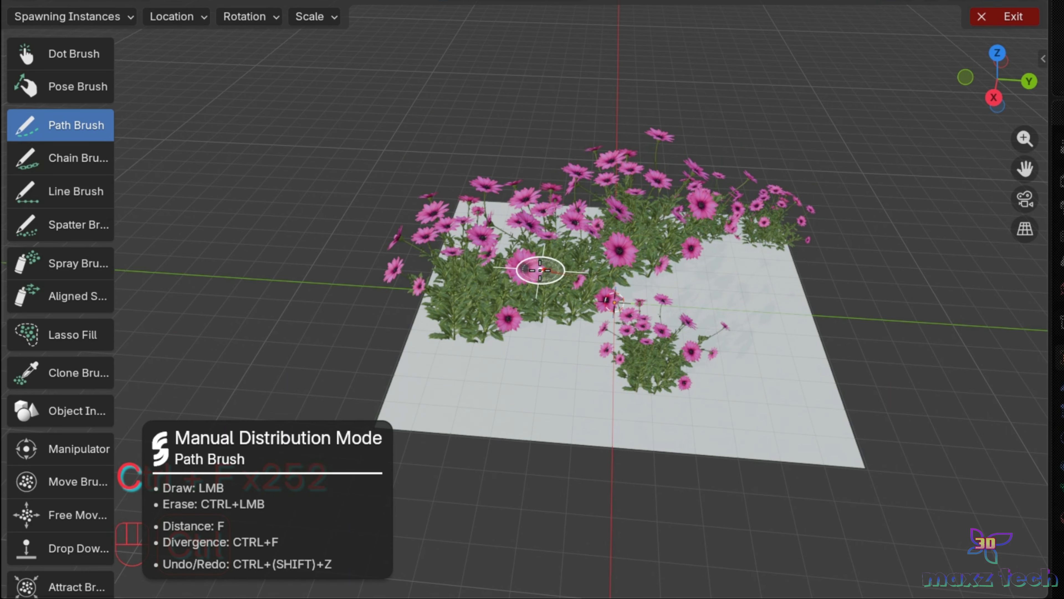
pyautogui.moveTo(483, 315)
pyautogui.keyDown('ctrl'); pyautogui.mouseDown()
pyautogui.moveTo(641, 238)
pyautogui.moveTo(714, 257)
pyautogui.mouseUp(); pyautogui.keyUp('ctrl')
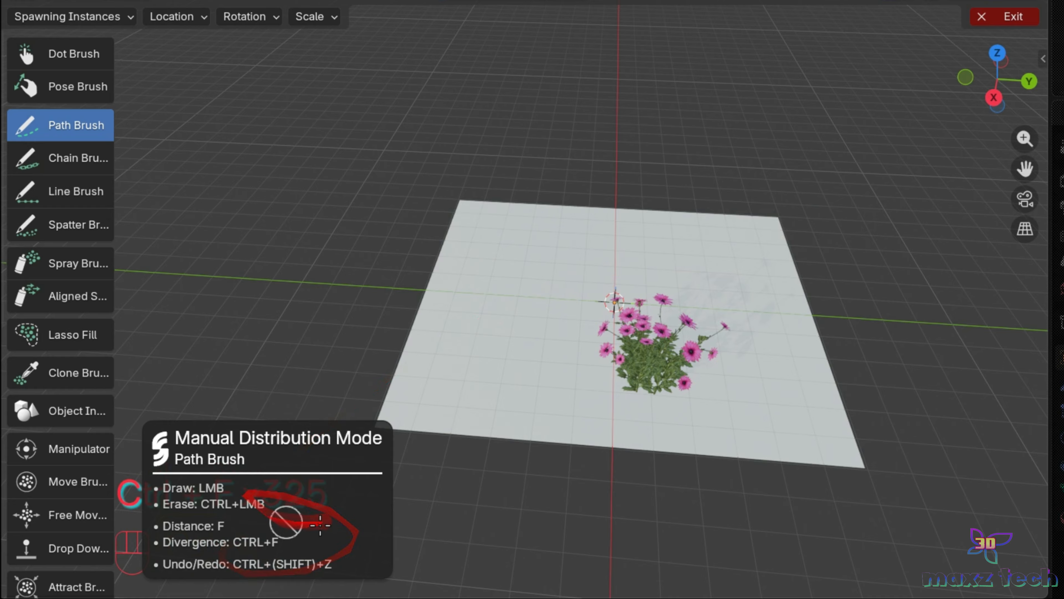
pyautogui.keyDown('ctrl'); pyautogui.keyDown('shift'); pyautogui.moveTo(596, 314); pyautogui.dragTo(507, 305); pyautogui.keyUp('shift'); pyautogui.keyUp('ctrl')
pyautogui.hotkey('ctrl', 'shift', 'z')
pyautogui.hotkey('ctrl', 'z')
pyautogui.hotkey('ctrl', 'z')
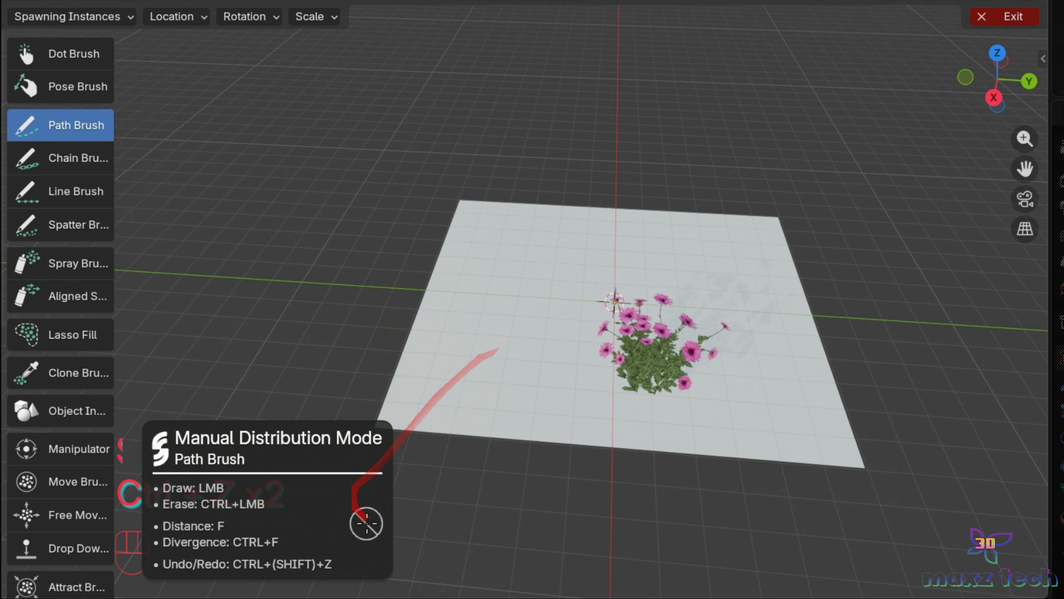
# Step: Paint a curved chain of flowers along the plane's far side with the Chain Brush and thin it by erasing some plants
pyautogui.click(79, 168)
pyautogui.moveTo(419, 218)
pyautogui.mouseDown()
pyautogui.moveTo(623, 233)
pyautogui.moveTo(252, 538)
pyautogui.mouseUp()
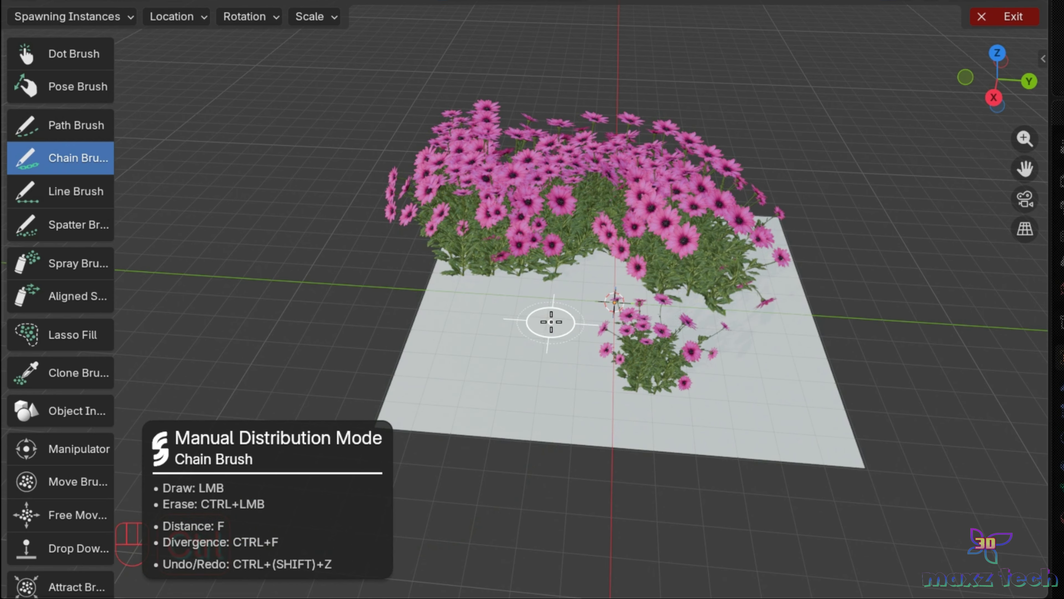
pyautogui.keyDown('ctrl'); pyautogui.moveTo(571, 255); pyautogui.dragTo(694, 226); pyautogui.keyUp('ctrl')
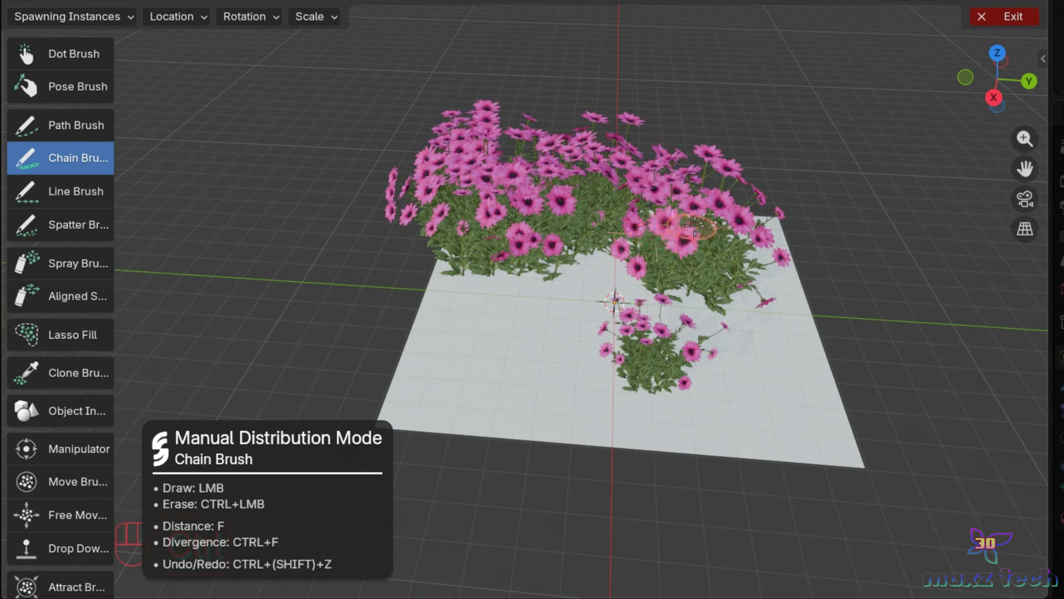
# Step: Adjust the Chain Brush distance and paint another chain of flowers across the left-middle area of the plane
pyautogui.press('f')
pyautogui.click(681, 365)
pyautogui.moveTo(628, 357)
pyautogui.mouseDown()
pyautogui.moveTo(567, 345)
pyautogui.moveTo(491, 361)
pyautogui.mouseUp()
pyautogui.press('f')
pyautogui.click(482, 359)
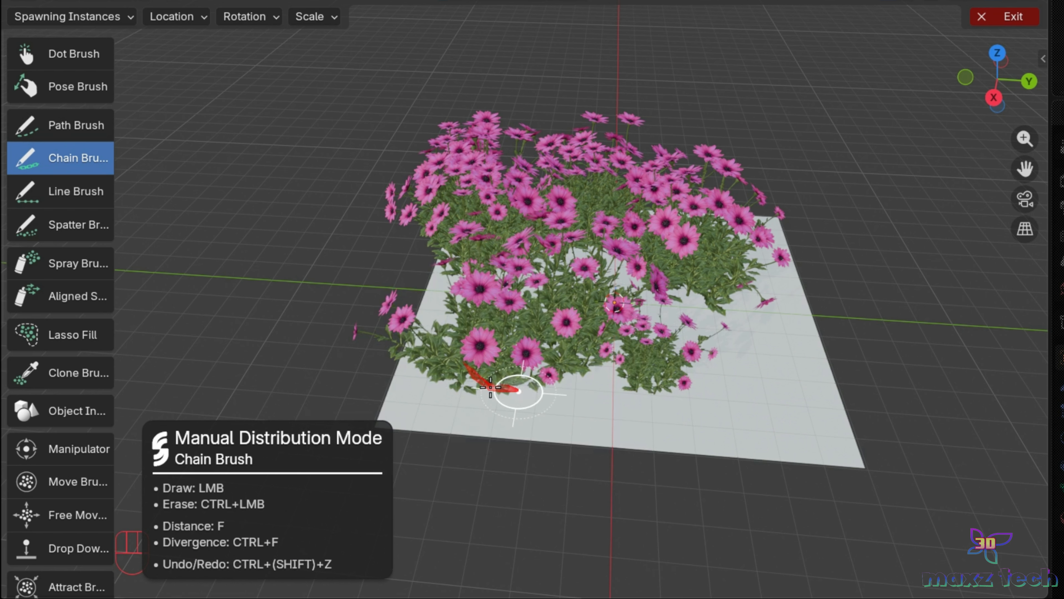
# Step: Erase the chain-painted flowers and draw a straight row of plants down the plane's left side with the Line Brush
pyautogui.moveTo(568, 357)
pyautogui.keyDown('ctrl'); pyautogui.mouseDown()
pyautogui.moveTo(526, 228)
pyautogui.moveTo(499, 347)
pyautogui.moveTo(716, 281)
pyautogui.moveTo(488, 234)
pyautogui.moveTo(571, 226)
pyautogui.moveTo(687, 247)
pyautogui.moveTo(356, 380)
pyautogui.mouseUp(); pyautogui.keyUp('ctrl')
pyautogui.click(76, 191)
pyautogui.moveTo(486, 221)
pyautogui.mouseDown()
pyautogui.moveTo(731, 242)
pyautogui.moveTo(448, 373)
pyautogui.mouseUp()
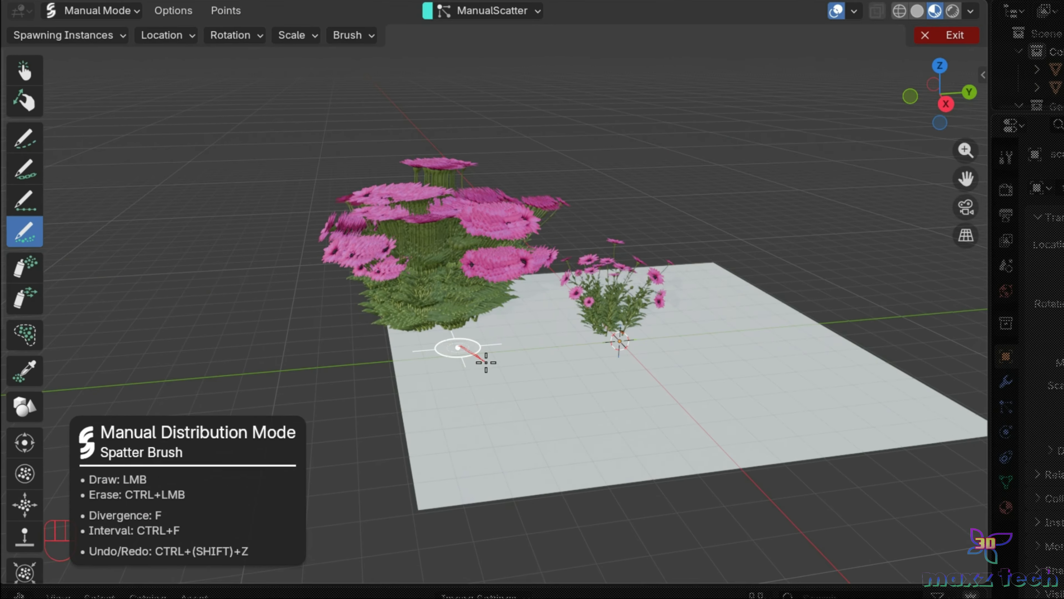
# Step: Paint flowers across the plane with the Spatter Brush and undo the dense strokes
pyautogui.moveTo(485, 361); pyautogui.dragTo(629, 422)
pyautogui.hotkey('ctrl', 'z')
pyautogui.hotkey('ctrl', 'z')
# Step: Scatter widely spaced flowers over the plane with the Spatter Brush and erase the plants on its left side
pyautogui.moveTo(618, 223); pyautogui.dragTo(292, 391)
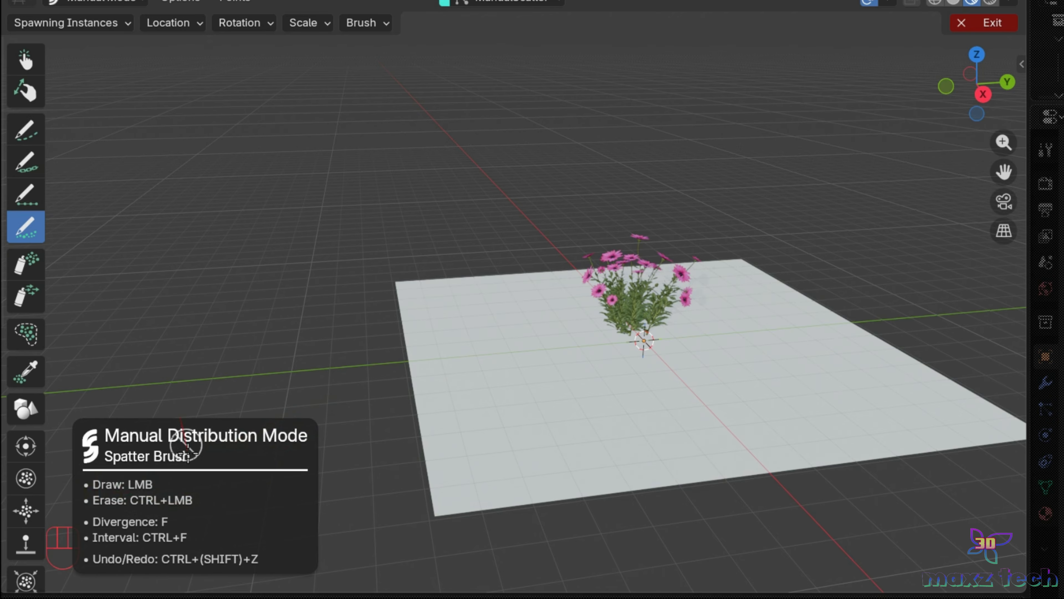
pyautogui.moveTo(594, 383)
pyautogui.mouseDown()
pyautogui.moveTo(575, 404)
pyautogui.moveTo(178, 529)
pyautogui.mouseUp()
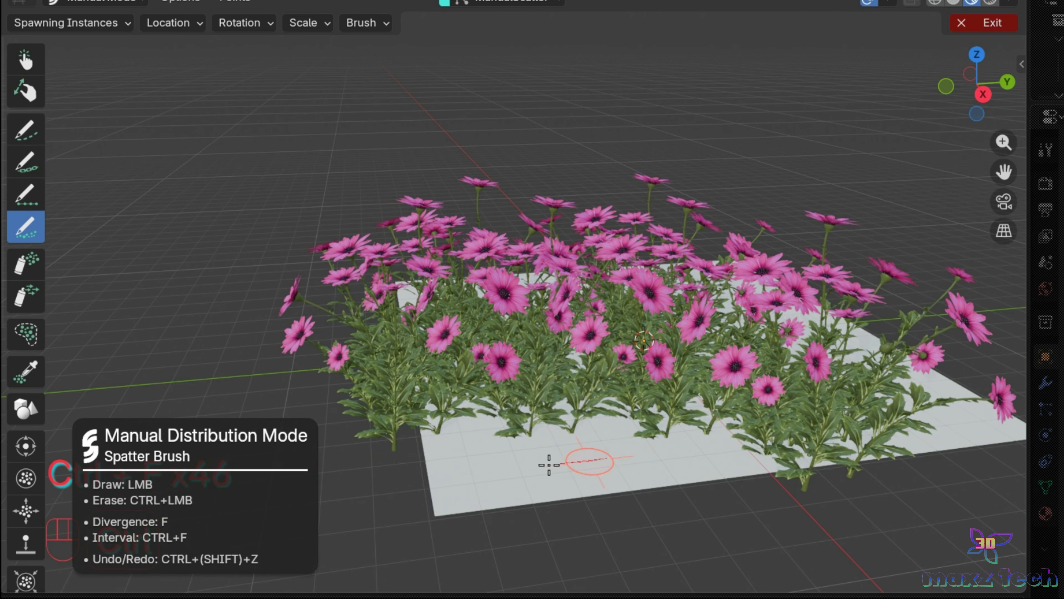
pyautogui.hotkey('ctrl', 'z')
pyautogui.hotkey('ctrl', 'z')
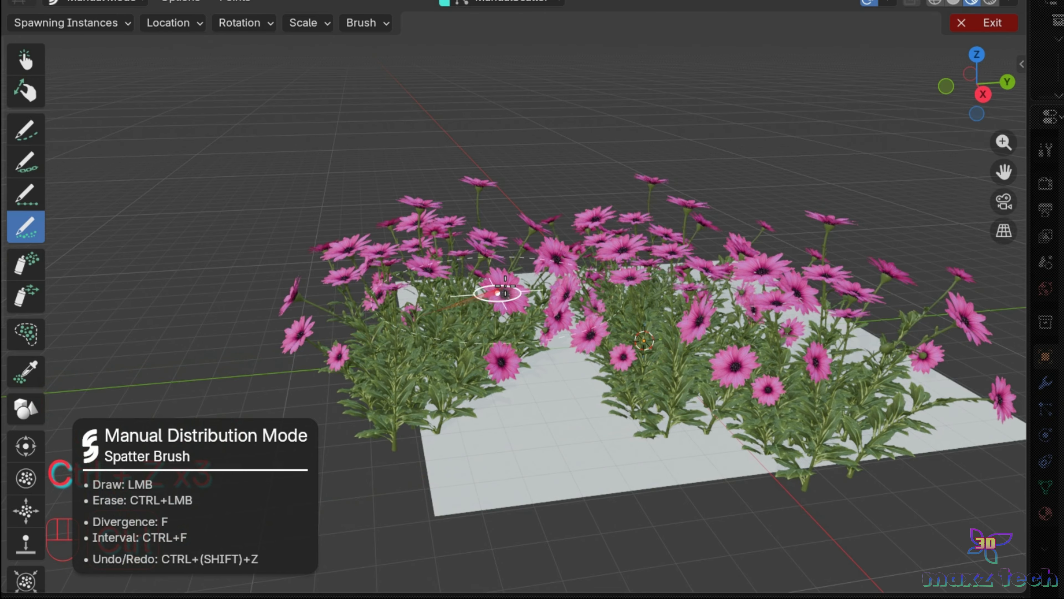
pyautogui.click(607, 281)
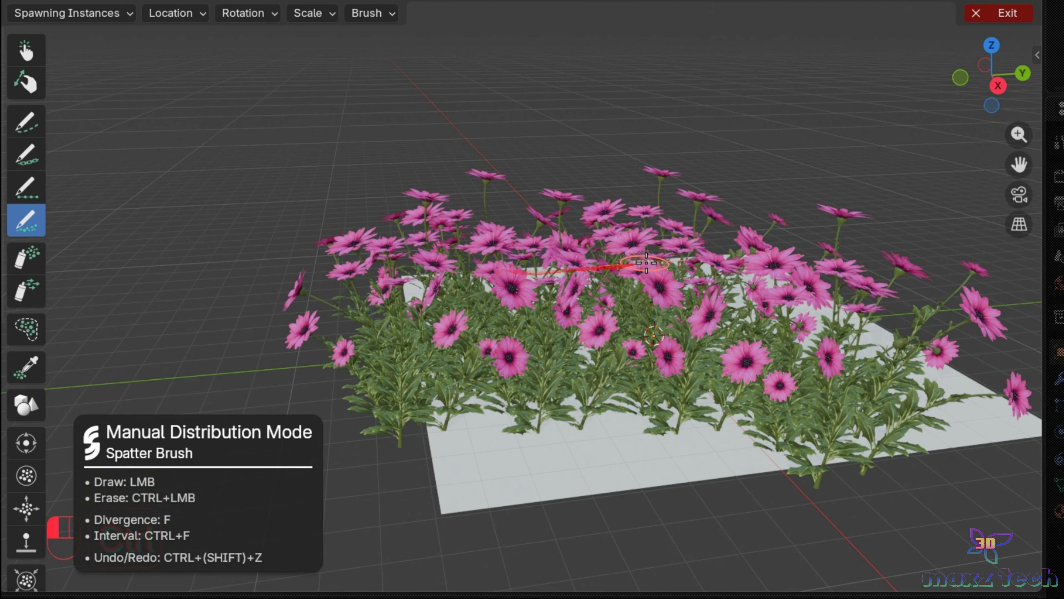
pyautogui.moveTo(440, 321)
pyautogui.keyDown('ctrl'); pyautogui.mouseDown()
pyautogui.moveTo(518, 380)
pyautogui.moveTo(745, 414)
pyautogui.mouseUp(); pyautogui.keyUp('ctrl')
# Step: Spray a dense flower cluster on the plane's left side with the Spray Brush, and erase it together with the front-right plants
pyautogui.click(21, 258)
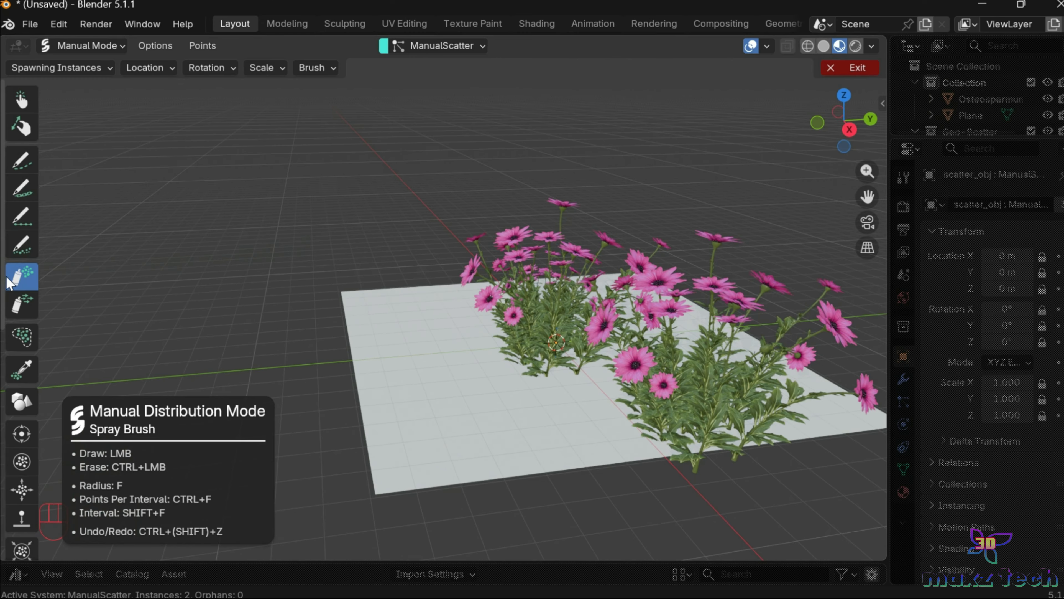
pyautogui.moveTo(492, 305)
pyautogui.mouseDown()
pyautogui.moveTo(485, 316)
pyautogui.moveTo(501, 370)
pyautogui.mouseUp()
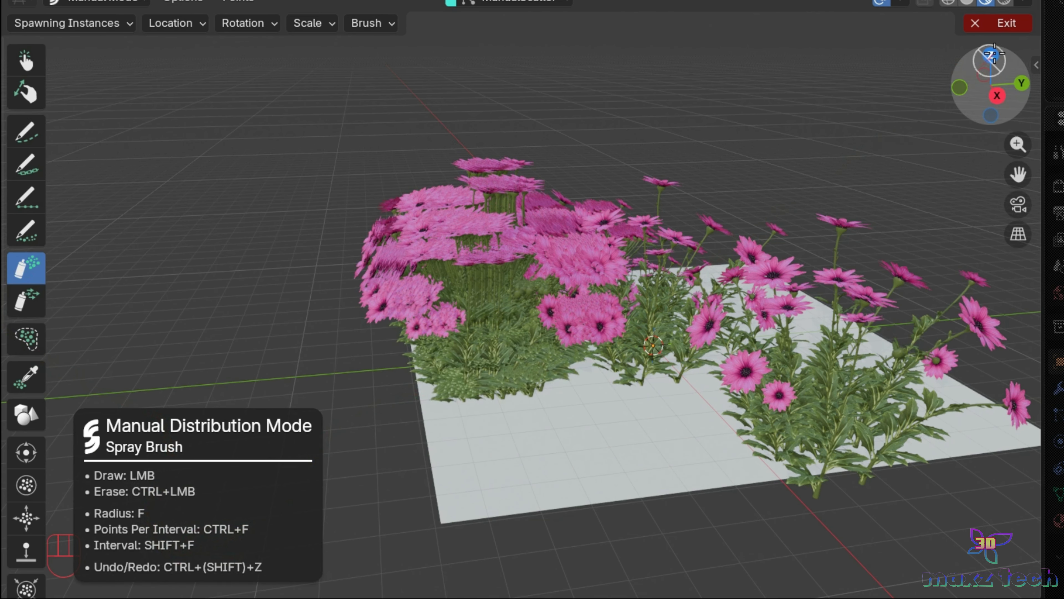
pyautogui.moveTo(565, 404); pyautogui.dragTo(519, 405)
pyautogui.hotkey('ctrl', 'z')
pyautogui.hotkey('ctrl', 'z')
pyautogui.hotkey('ctrl', 'z')
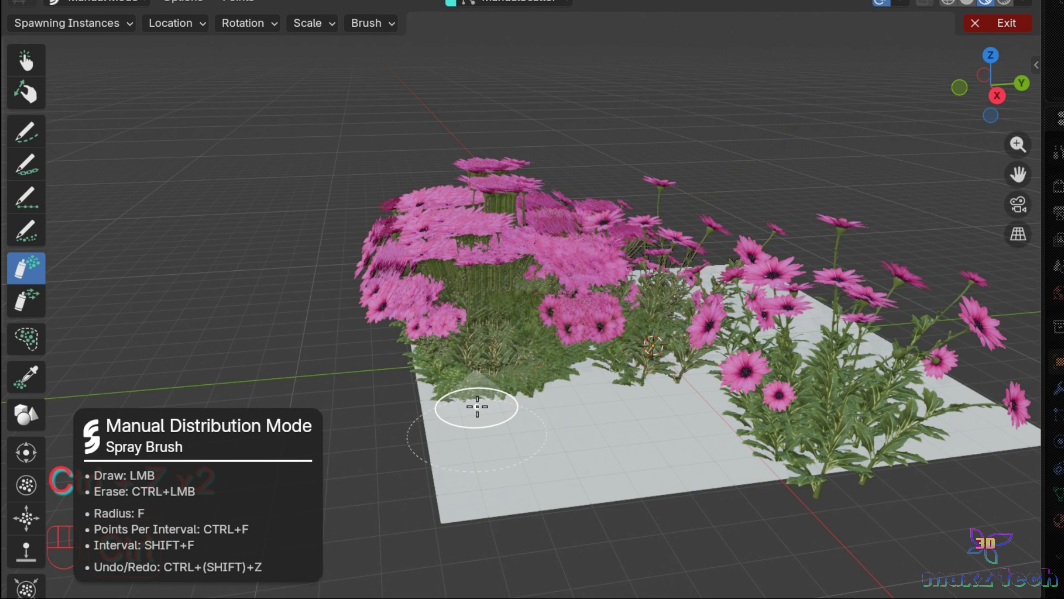
pyautogui.moveTo(481, 319)
pyautogui.keyDown('ctrl'); pyautogui.mouseDown()
pyautogui.moveTo(613, 304)
pyautogui.moveTo(767, 430)
pyautogui.mouseUp(); pyautogui.keyUp('ctrl')
pyautogui.keyDown('ctrl'); pyautogui.click(494, 304); pyautogui.keyUp('ctrl')
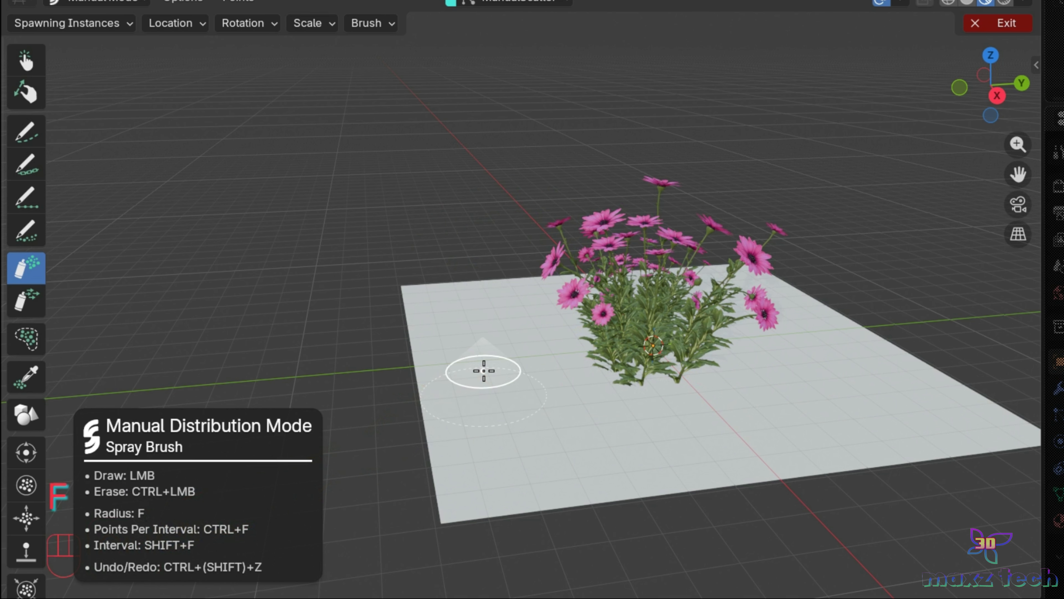
# Step: Adjust the Spray Brush radius, spray a broad flower cluster right of the plane's centre, and erase most of it
pyautogui.click(568, 461)
pyautogui.scroll(-3, 754, 432)
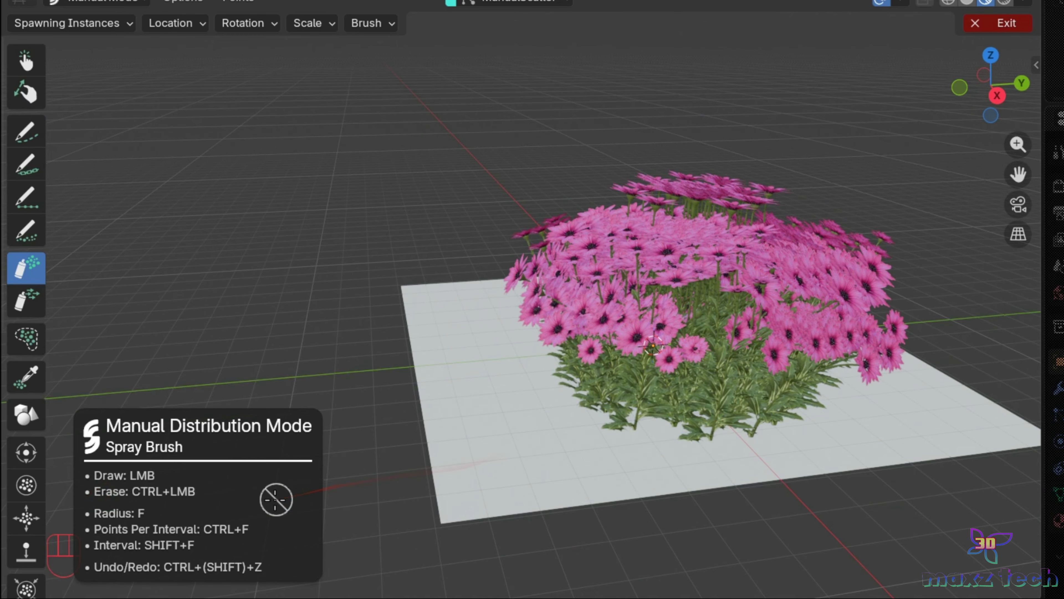
pyautogui.moveTo(275, 500)
pyautogui.keyDown('ctrl'); pyautogui.mouseDown()
pyautogui.moveTo(665, 316)
pyautogui.moveTo(733, 344)
pyautogui.moveTo(544, 398)
pyautogui.mouseUp(); pyautogui.keyUp('ctrl')
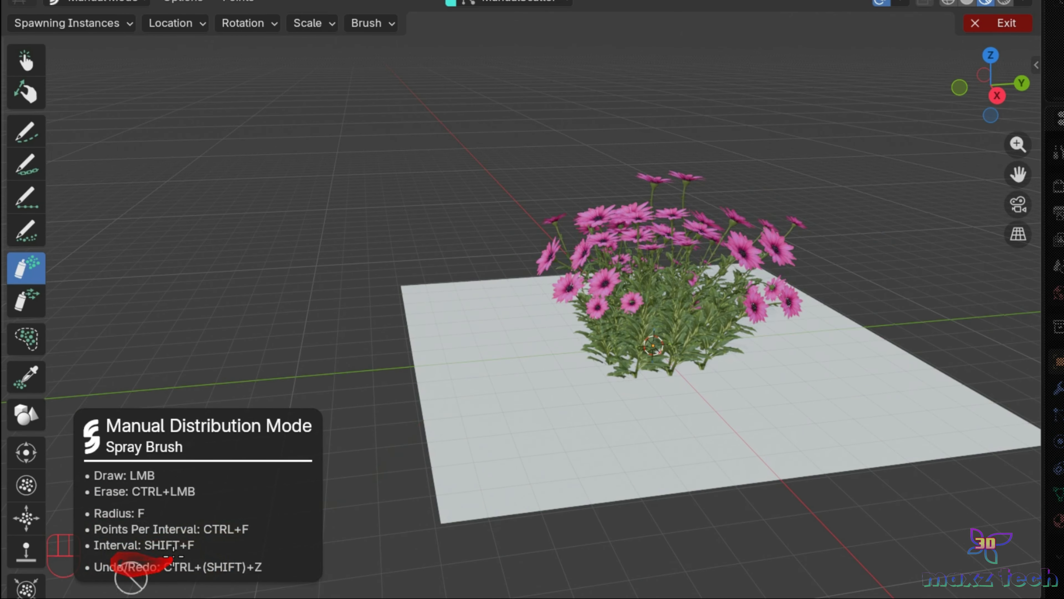
# Step: Spray flowers over the plane's left side with the Aligned Spray Brush and adjust its points per interval
pyautogui.click(25, 307)
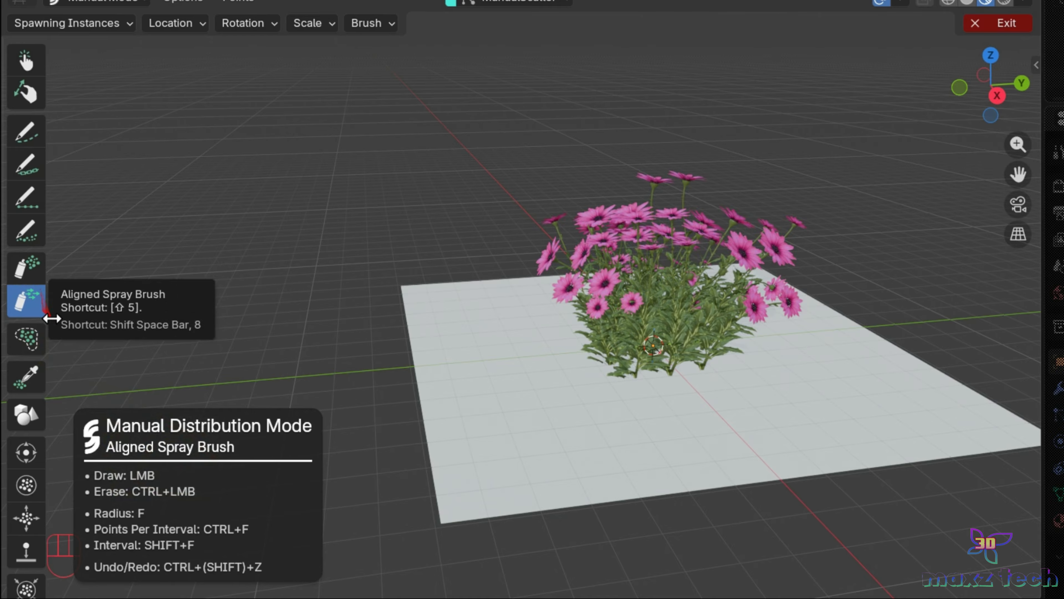
pyautogui.moveTo(47, 304); pyautogui.dragTo(114, 304)
pyautogui.moveTo(461, 327)
pyautogui.mouseDown()
pyautogui.moveTo(526, 331)
pyautogui.moveTo(499, 381)
pyautogui.moveTo(215, 518)
pyautogui.mouseUp()
pyautogui.hotkey('ctrl', 'f')
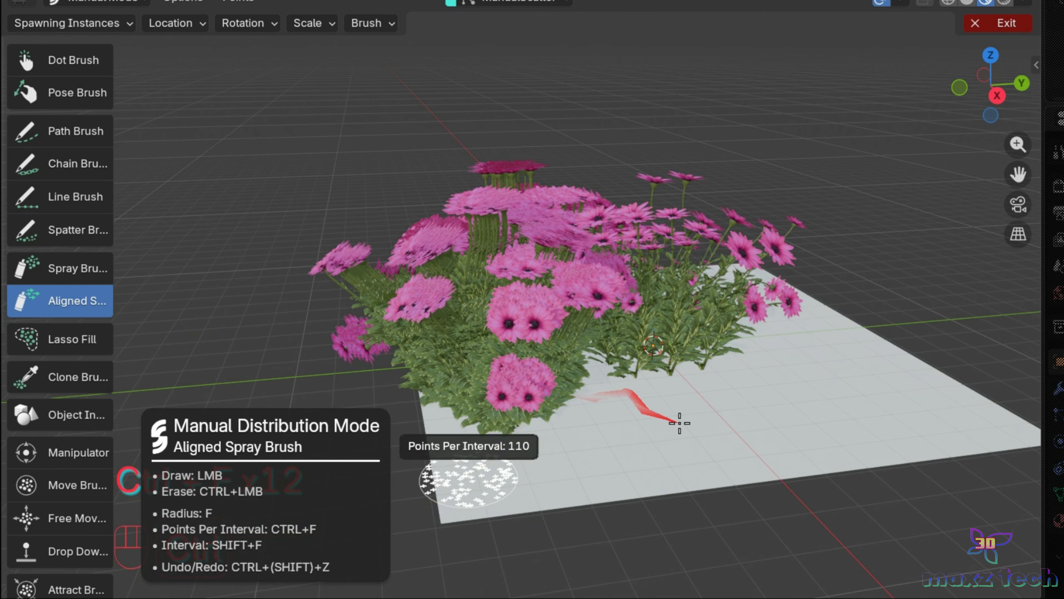
pyautogui.click(665, 429)
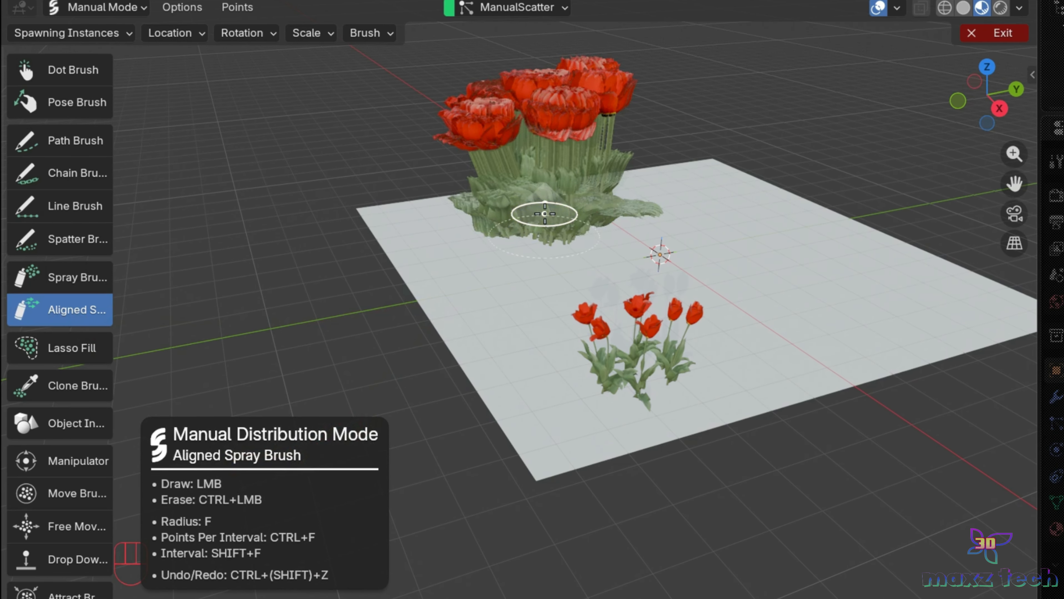
# Step: Spray more tulips at the plane's far-left area with the Aligned Spray Brush and erase the cluster
pyautogui.moveTo(560, 247)
pyautogui.mouseDown()
pyautogui.moveTo(542, 288)
pyautogui.moveTo(262, 498)
pyautogui.mouseUp()
pyautogui.moveTo(545, 226)
pyautogui.keyDown('ctrl'); pyautogui.mouseDown()
pyautogui.moveTo(582, 278)
pyautogui.moveTo(561, 287)
pyautogui.moveTo(527, 231)
pyautogui.moveTo(586, 193)
pyautogui.moveTo(498, 294)
pyautogui.mouseUp(); pyautogui.keyUp('ctrl')
# Step: Adjust the Aligned Spray Brush's points per interval, spray large tulips on the plane's right half, and undo the strokes
pyautogui.hotkey('ctrl', 'f')
pyautogui.click(698, 269)
pyautogui.hotkey('ctrl', 'f')
pyautogui.click(867, 289)
pyautogui.click(777, 289)
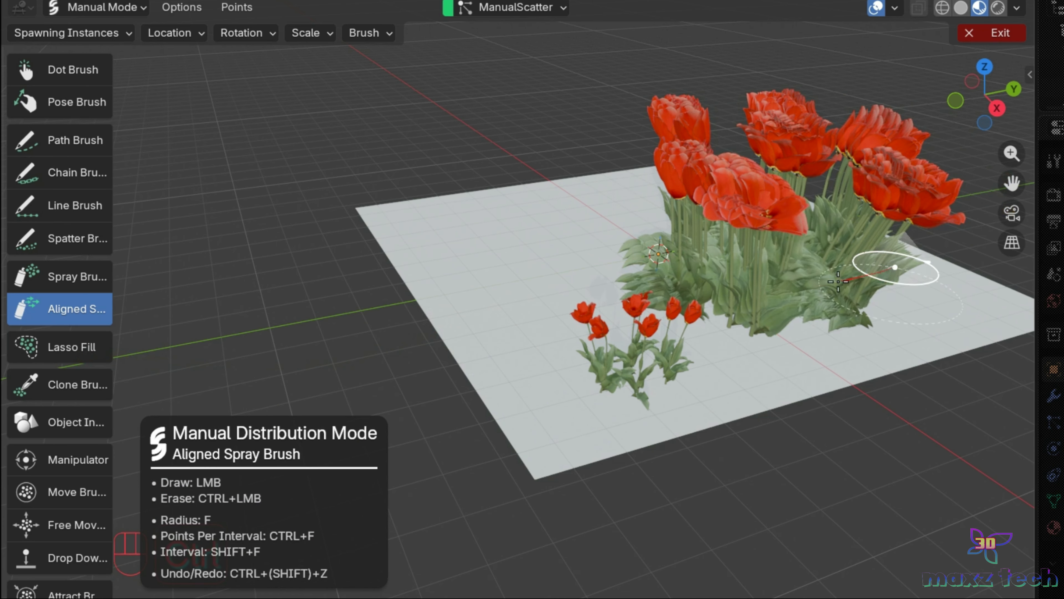
pyautogui.hotkey('ctrl', 'z')
pyautogui.hotkey('ctrl', 'z')
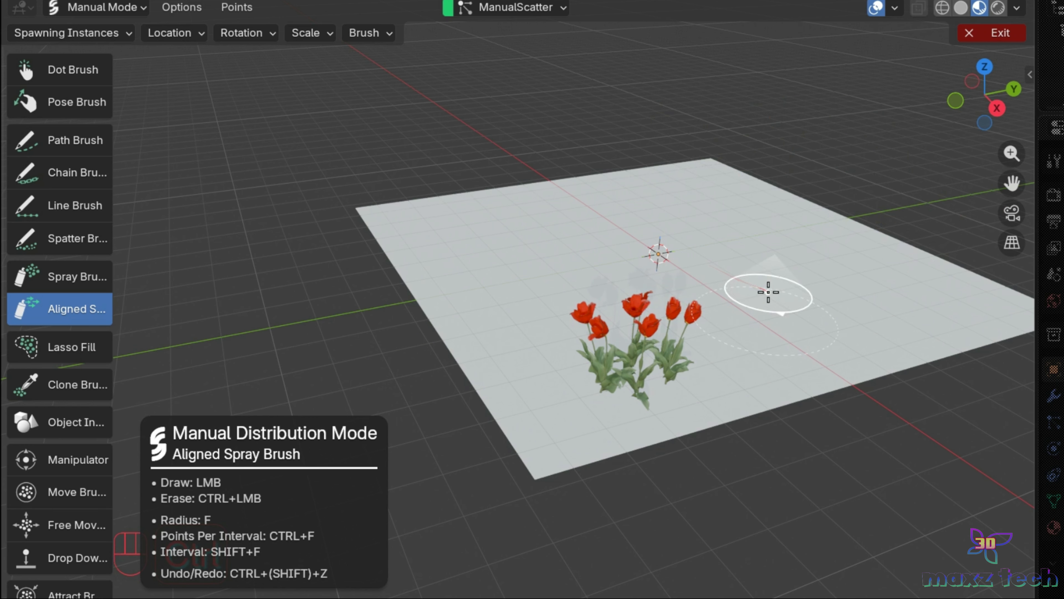
# Step: Fill a lassoed area on the plane's far-left half with tulips using Lasso Fill
pyautogui.click(69, 354)
pyautogui.moveTo(590, 300); pyautogui.dragTo(591, 302)
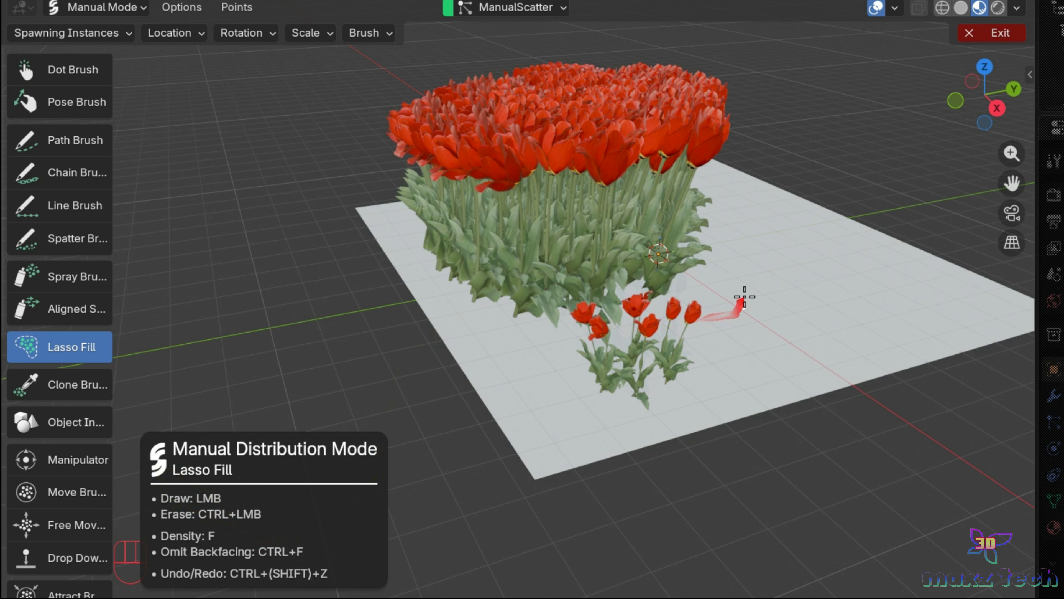
# Step: Fill another lassoed area on the plane's right half with tulips using Lasso Fill, and erase the tulips on the left half
pyautogui.moveTo(741, 284); pyautogui.dragTo(741, 285)
pyautogui.moveTo(721, 332); pyautogui.dragTo(563, 280)
pyautogui.moveTo(649, 238)
pyautogui.keyDown('ctrl'); pyautogui.mouseDown()
pyautogui.moveTo(858, 314)
pyautogui.moveTo(775, 323)
pyautogui.mouseUp(); pyautogui.keyUp('ctrl')
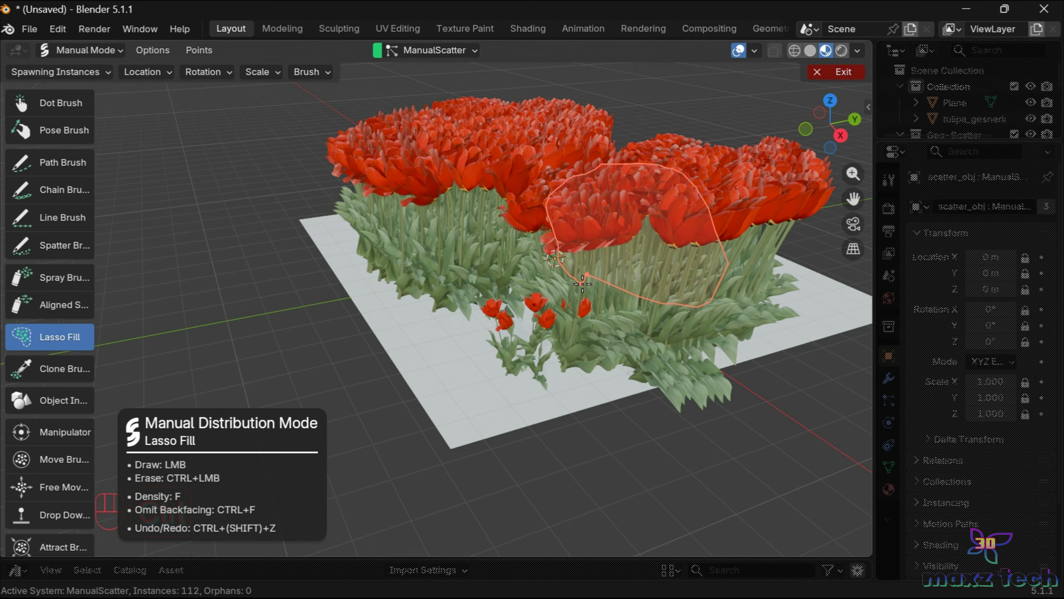
pyautogui.moveTo(540, 253)
pyautogui.keyDown('ctrl'); pyautogui.mouseDown()
pyautogui.moveTo(526, 220)
pyautogui.moveTo(732, 353)
pyautogui.moveTo(670, 327)
pyautogui.mouseUp(); pyautogui.keyUp('ctrl')
pyautogui.moveTo(465, 246)
pyautogui.keyDown('ctrl'); pyautogui.mouseDown()
pyautogui.moveTo(669, 159)
pyautogui.moveTo(698, 216)
pyautogui.mouseUp(); pyautogui.keyUp('ctrl')
pyautogui.moveTo(482, 203)
pyautogui.keyDown('ctrl'); pyautogui.mouseDown()
pyautogui.moveTo(808, 295)
pyautogui.moveTo(712, 185)
pyautogui.mouseUp(); pyautogui.keyUp('ctrl')
# Step: Erase the remaining lasso-filled tulips on the plane's right side with Lasso Fill's erase strokes, keeping the small front cluster
pyautogui.moveTo(896, 327)
pyautogui.mouseDown()
pyautogui.moveTo(889, 168)
pyautogui.moveTo(926, 174)
pyautogui.mouseUp()
pyautogui.moveTo(906, 296)
pyautogui.keyDown('ctrl'); pyautogui.mouseDown()
pyautogui.moveTo(919, 81)
pyautogui.moveTo(936, 139)
pyautogui.mouseUp(); pyautogui.keyUp('ctrl')
pyautogui.keyDown('ctrl'); pyautogui.moveTo(781, 317); pyautogui.dragTo(872, 218); pyautogui.keyUp('ctrl')
pyautogui.moveTo(856, 248)
pyautogui.keyDown('ctrl'); pyautogui.mouseDown()
pyautogui.moveTo(654, 277)
pyautogui.moveTo(850, 205)
pyautogui.moveTo(850, 227)
pyautogui.mouseUp(); pyautogui.keyUp('ctrl')
pyautogui.moveTo(686, 369)
pyautogui.keyDown('ctrl'); pyautogui.mouseDown()
pyautogui.moveTo(845, 214)
pyautogui.moveTo(845, 245)
pyautogui.mouseUp(); pyautogui.keyUp('ctrl')
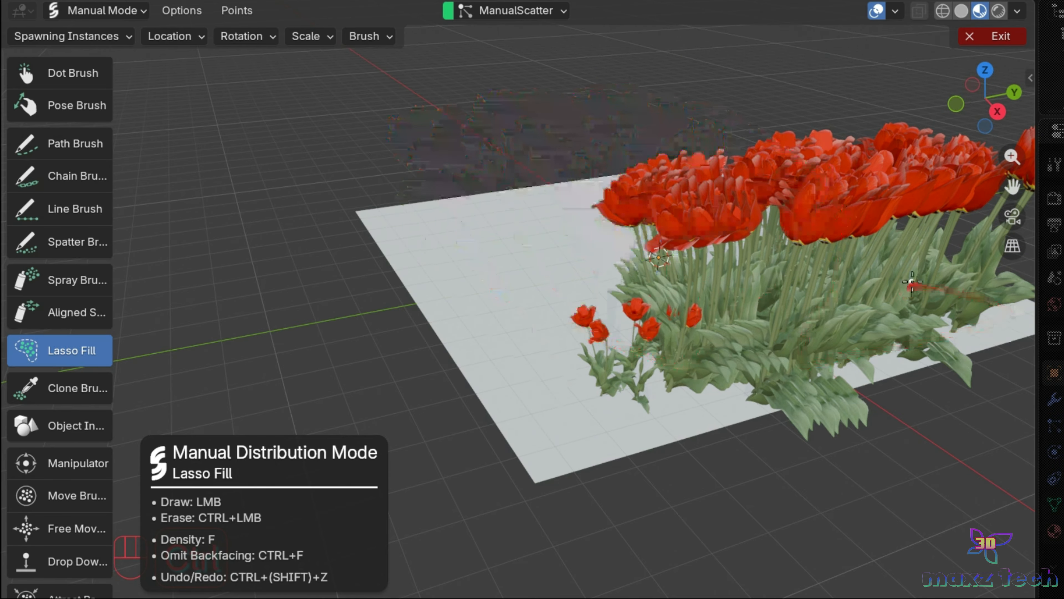
pyautogui.moveTo(1018, 290)
pyautogui.keyDown('ctrl'); pyautogui.mouseDown()
pyautogui.moveTo(570, 42)
pyautogui.moveTo(1006, 166)
pyautogui.mouseUp(); pyautogui.keyUp('ctrl')
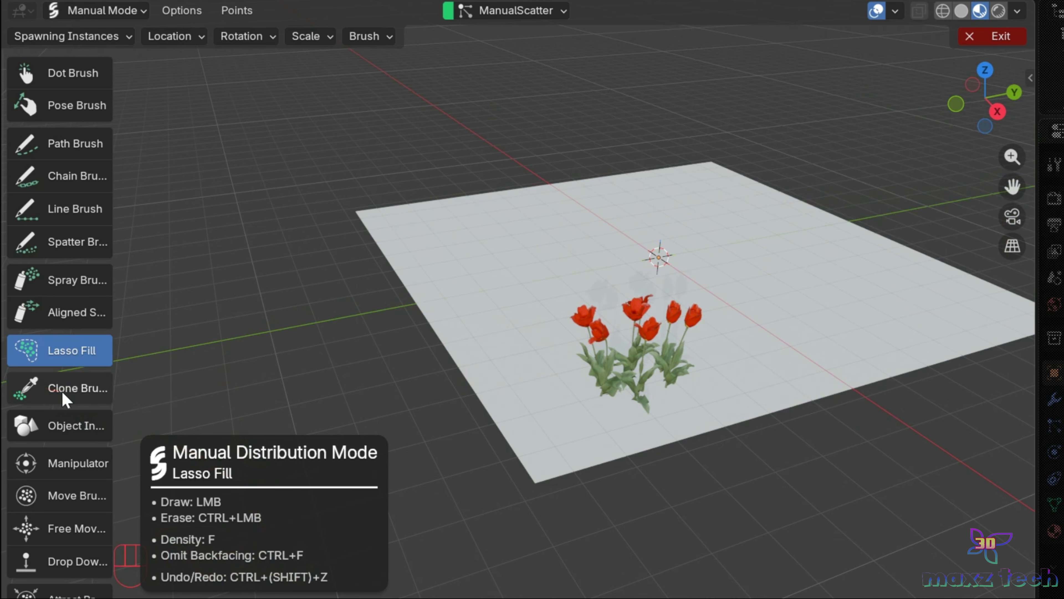
# Step: Show the brush names in the tool list and place yellow flower bunches at separate spots on the plane with the Dot Brush
pyautogui.click(53, 390)
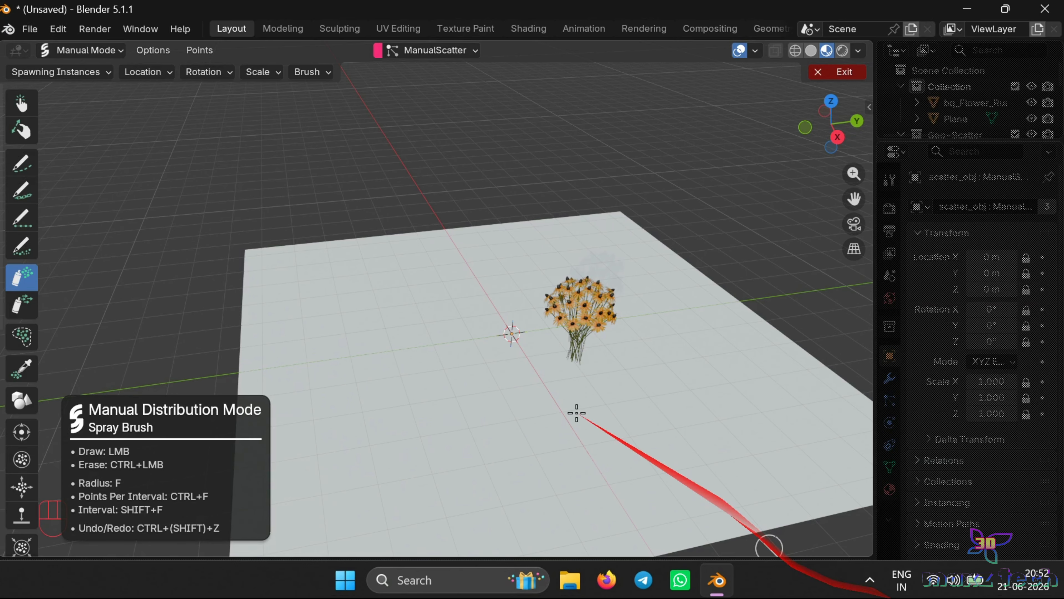
pyautogui.moveTo(40, 167); pyautogui.dragTo(95, 170)
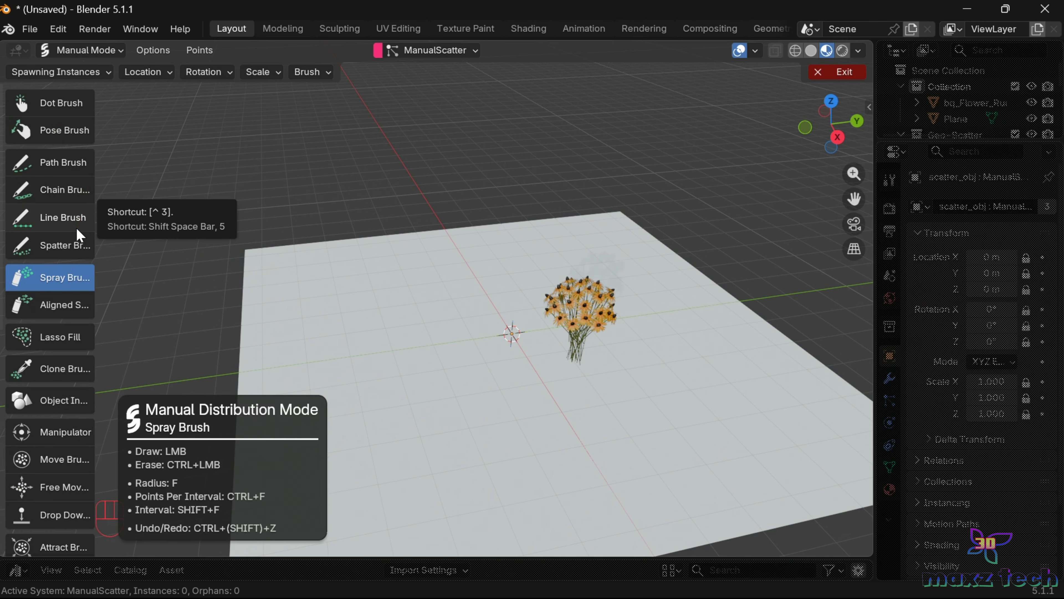
pyautogui.scroll(-2, 74, 260)
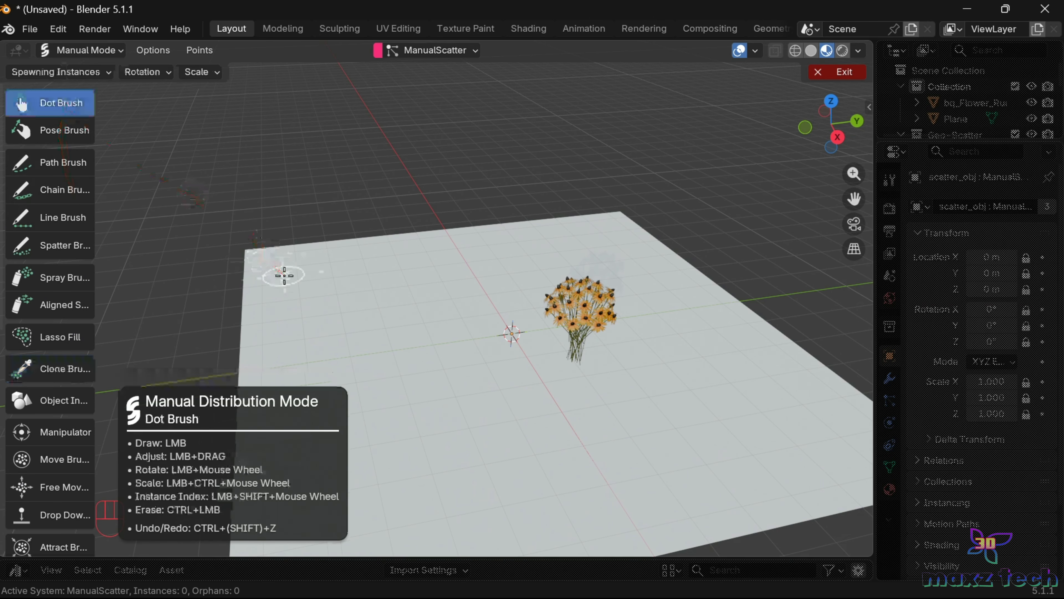
pyautogui.click(284, 275)
pyautogui.click(356, 363)
pyautogui.click(625, 421)
# Step: Sample the yellow flowers with the Clone Brush and paint copies across the plane's front, back edge and far-right corner
pyautogui.click(50, 368)
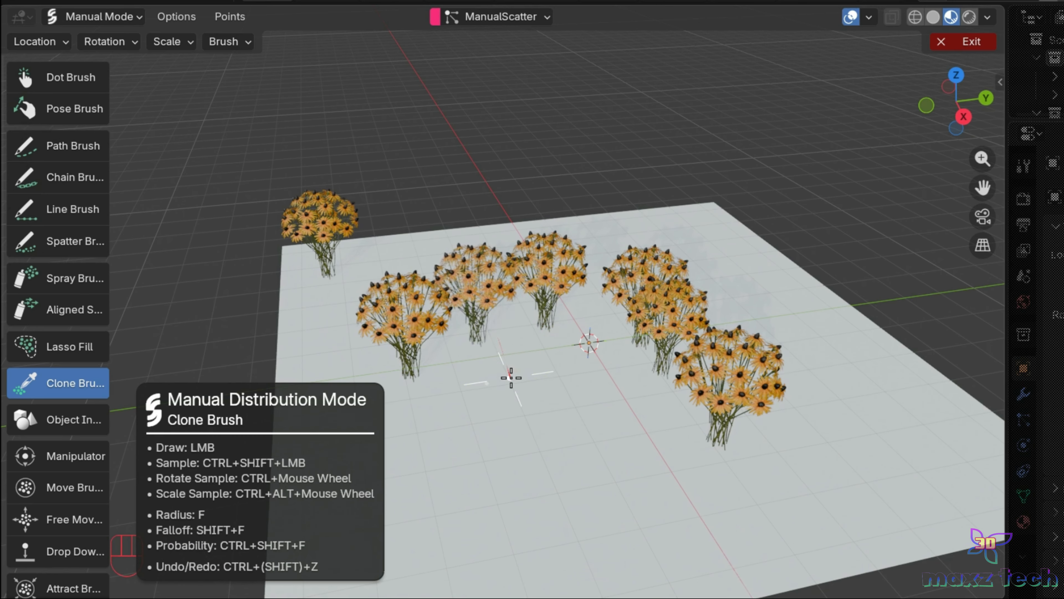
pyautogui.moveTo(510, 375); pyautogui.dragTo(807, 499)
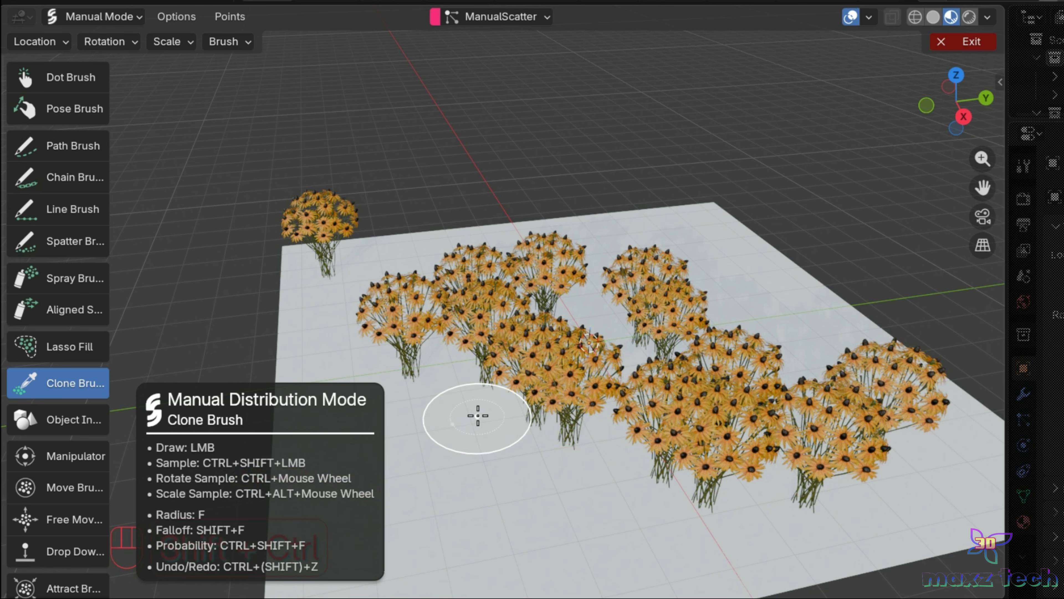
pyautogui.click(615, 290)
pyautogui.moveTo(487, 478); pyautogui.dragTo(479, 504)
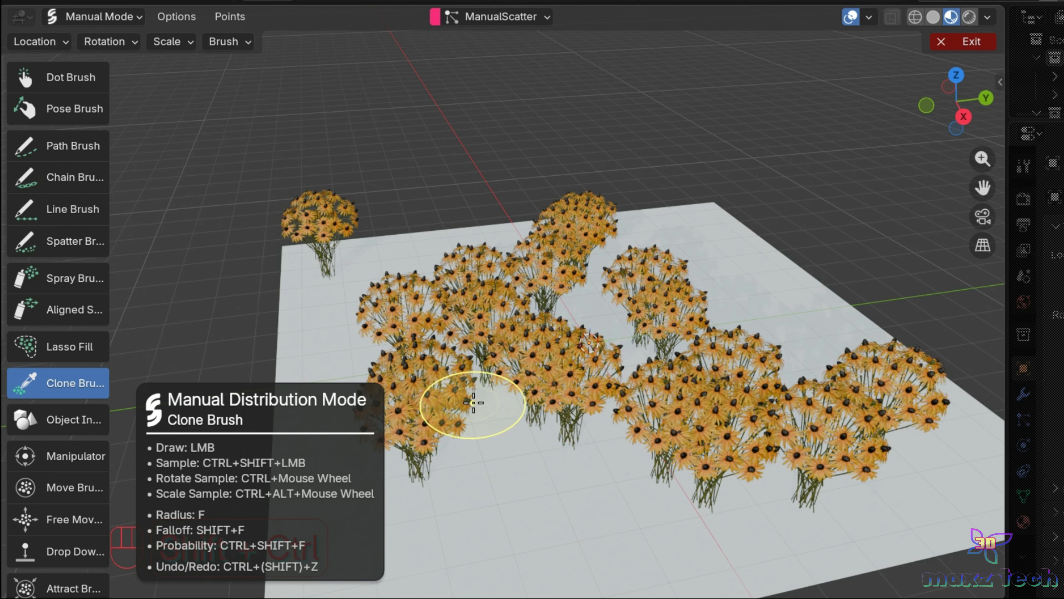
pyautogui.click(539, 455)
pyautogui.click(606, 528)
pyautogui.click(751, 545)
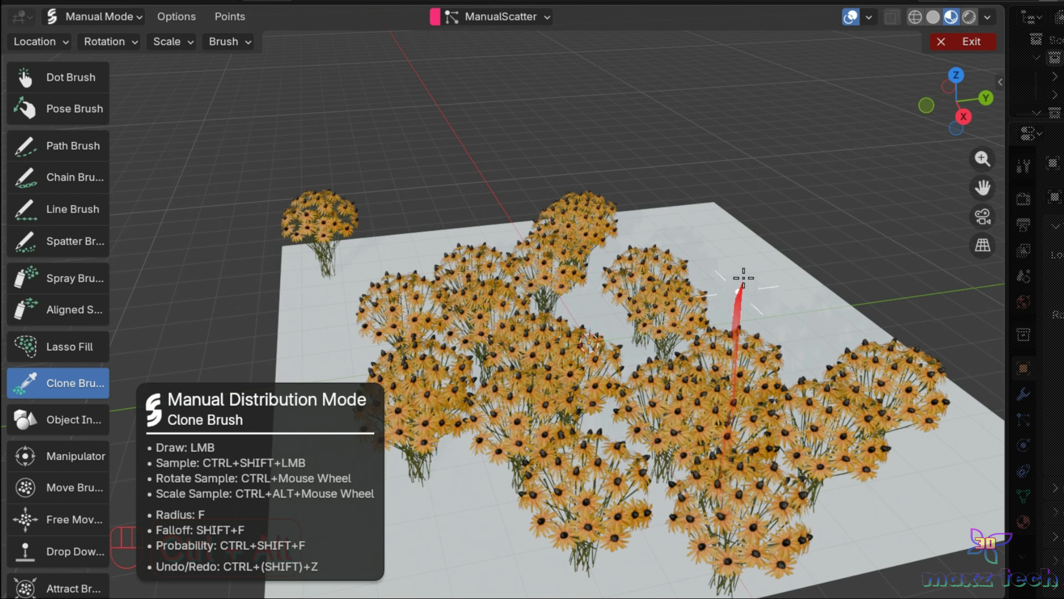
pyautogui.click(748, 280)
# Step: Activate the Object Index Brush, widen the tool list to show full brush names, and adjust the brush radius
pyautogui.click(65, 422)
pyautogui.scroll(-5, 84, 356)
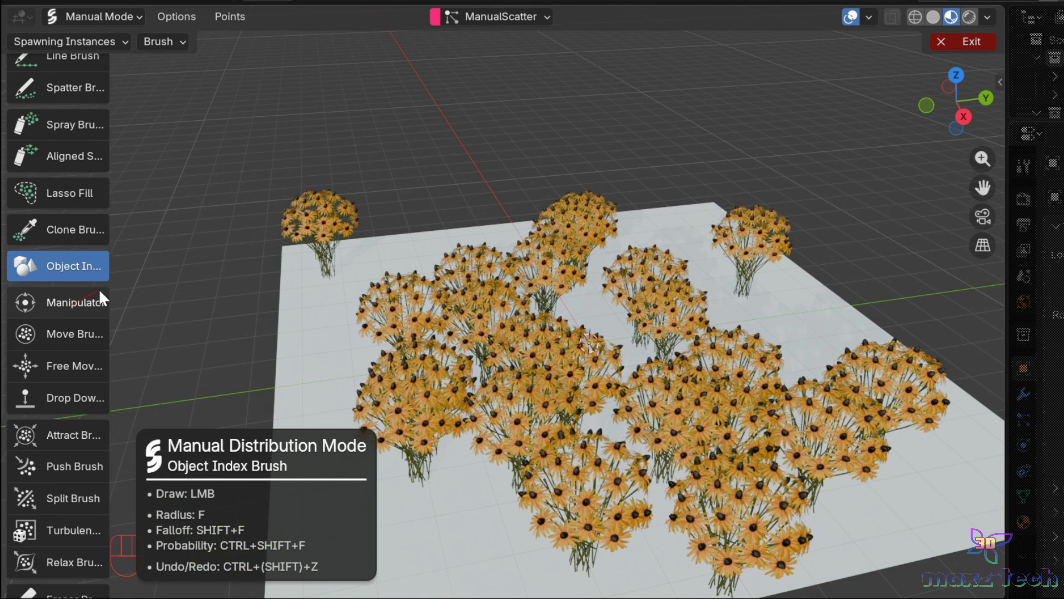
pyautogui.moveTo(110, 295); pyautogui.dragTo(170, 293)
pyautogui.press('f')
# Step: Erase most of the yellow flower bunches with the Eraser Brush, leaving a few spread-out bunches
pyautogui.scroll(-8, 125, 335)
pyautogui.click(84, 330)
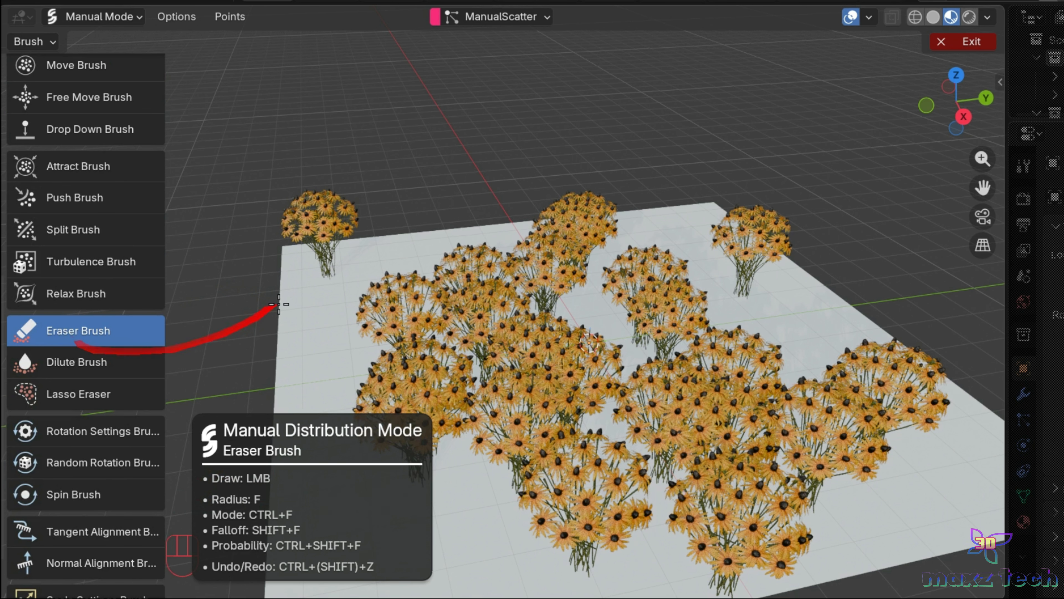
pyautogui.moveTo(368, 309)
pyautogui.mouseDown()
pyautogui.moveTo(678, 543)
pyautogui.moveTo(669, 385)
pyautogui.moveTo(461, 420)
pyautogui.moveTo(744, 414)
pyautogui.moveTo(580, 262)
pyautogui.mouseUp()
# Step: Select the back-left flower bunch with the Manipulator and shift it toward the plane's left edge
pyautogui.scroll(8, 84, 293)
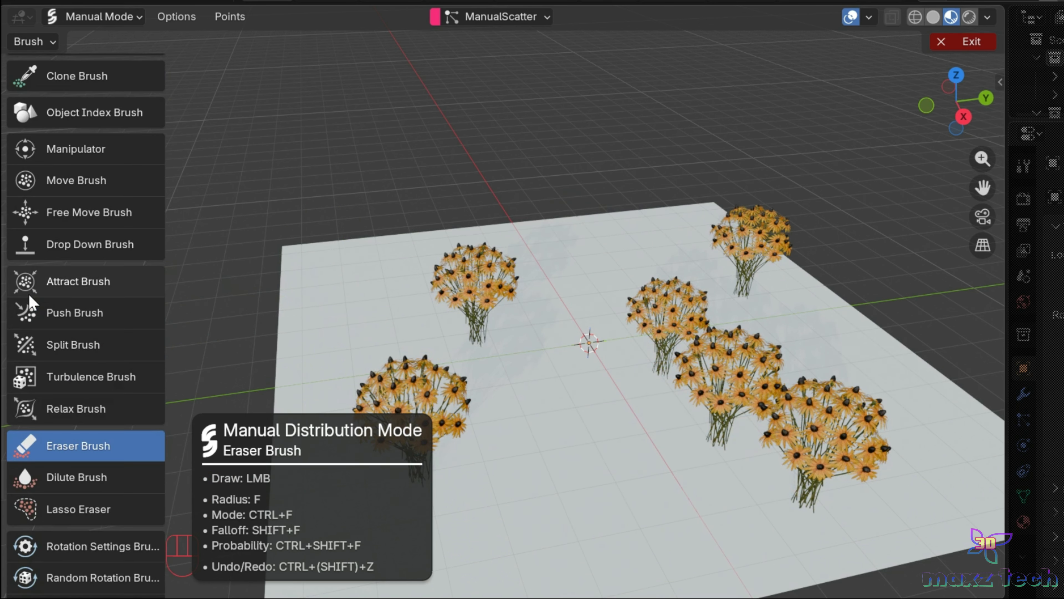
pyautogui.click(50, 264)
pyautogui.click(491, 340)
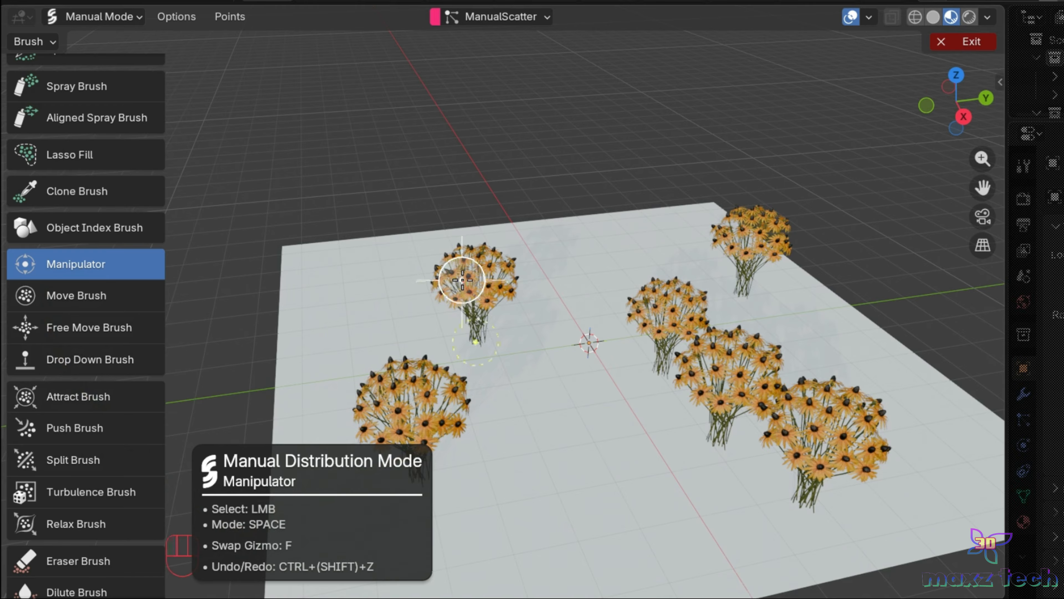
pyautogui.moveTo(504, 403); pyautogui.dragTo(482, 403)
pyautogui.moveTo(574, 326); pyautogui.dragTo(540, 357)
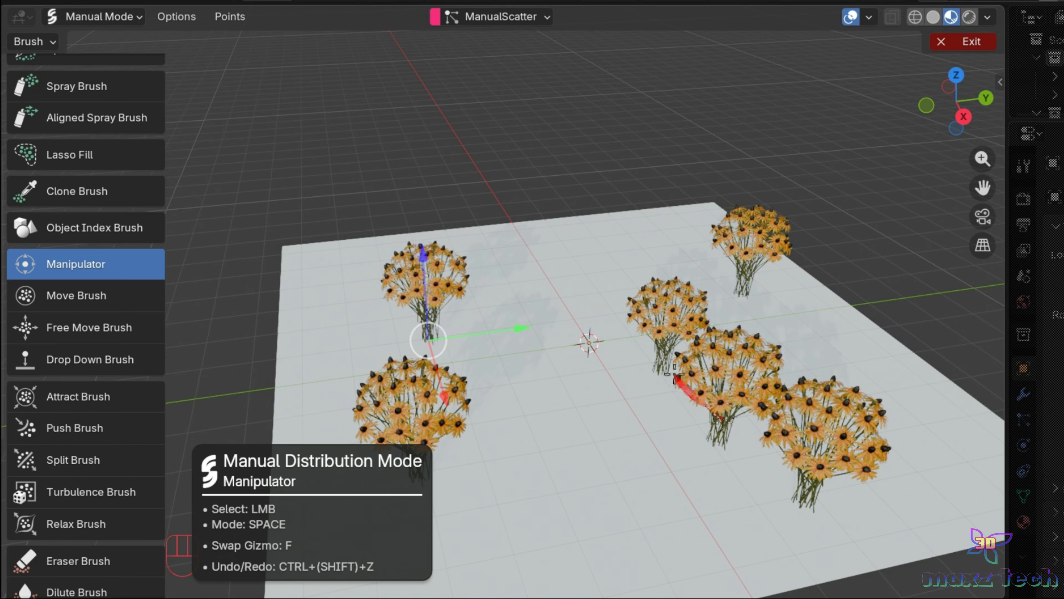
# Step: Move the far-right bunch to the plane's back edge with the Manipulator, transform it with the combined gizmo, and undo the manipulator edits
pyautogui.moveTo(790, 344); pyautogui.dragTo(673, 216)
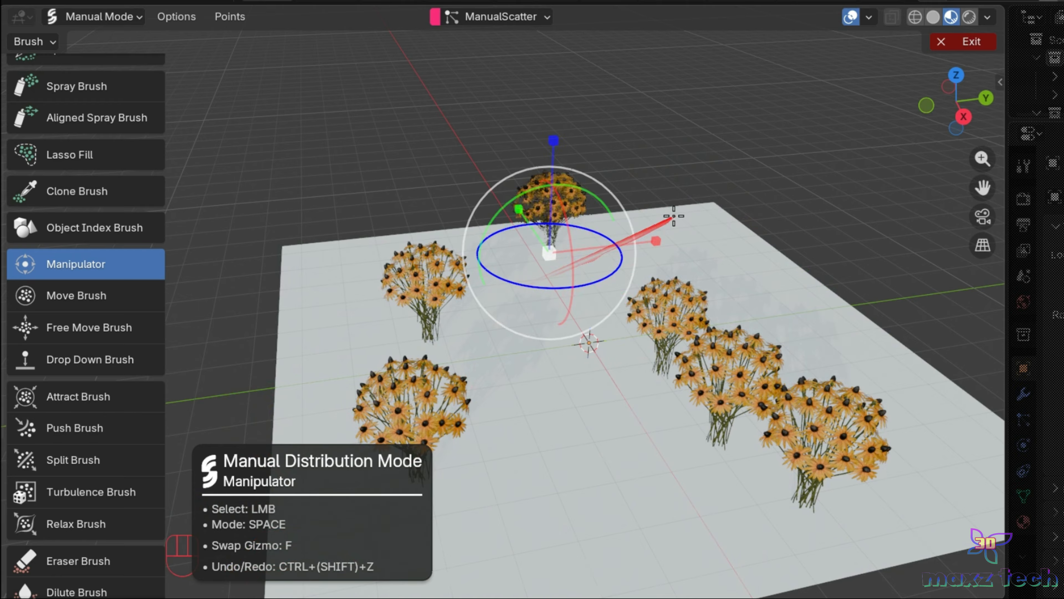
pyautogui.moveTo(553, 140); pyautogui.dragTo(541, 104)
pyautogui.moveTo(670, 233); pyautogui.dragTo(663, 233)
pyautogui.hotkey('ctrl', 'z')
pyautogui.hotkey('ctrl', 'z')
pyautogui.hotkey('ctrl', 'z')
# Step: Move the back-left bunch toward the back edge and the far-right bunch to the front with the Move Brush, scaling the latter up
pyautogui.click(53, 303)
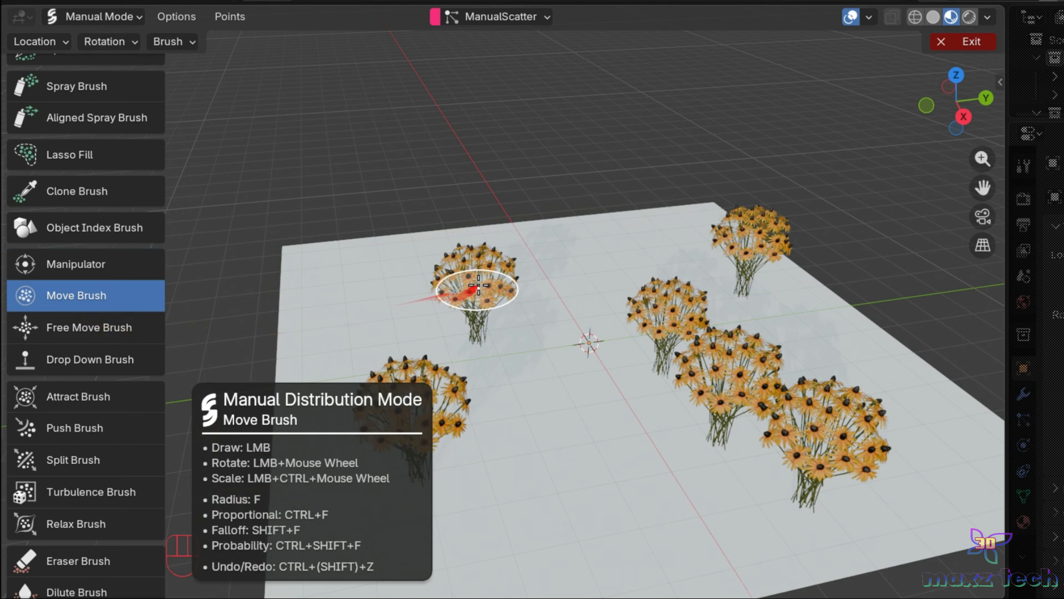
pyautogui.moveTo(451, 368)
pyautogui.mouseDown()
pyautogui.moveTo(506, 380)
pyautogui.moveTo(509, 314)
pyautogui.mouseUp()
pyautogui.moveTo(737, 290)
pyautogui.mouseDown()
pyautogui.moveTo(511, 432)
pyautogui.moveTo(623, 466)
pyautogui.moveTo(583, 492)
pyautogui.moveTo(603, 474)
pyautogui.moveTo(586, 465)
pyautogui.mouseUp()
pyautogui.keyDown('ctrl'); pyautogui.scroll(10, 558, 469); pyautogui.keyUp('ctrl')
# Step: Enlarge the Move Brush radius and shift the front flower bunches back toward the plane's centre
pyautogui.press('f')
pyautogui.click(749, 457)
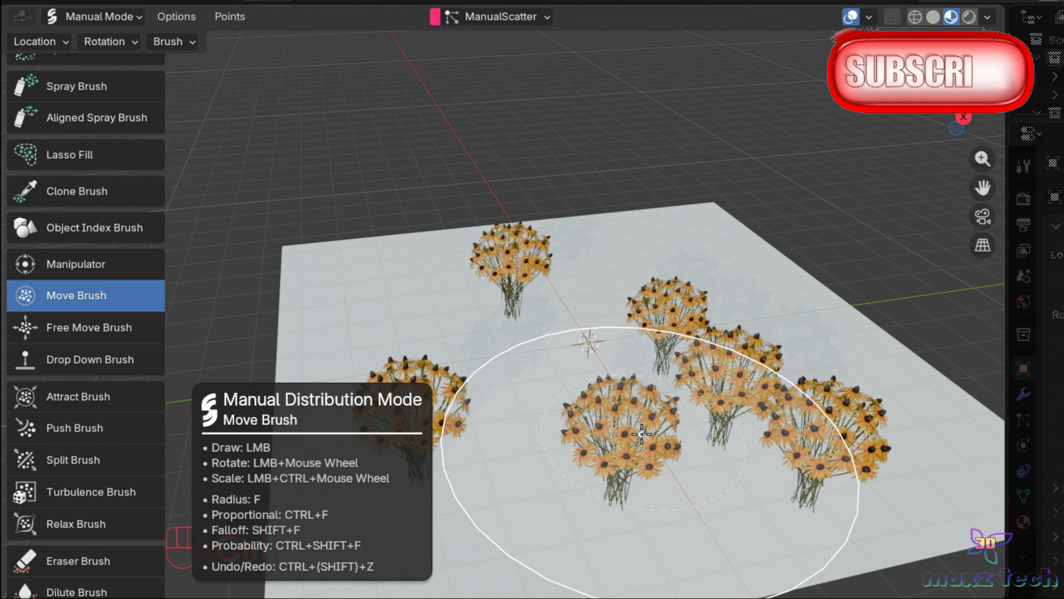
pyautogui.moveTo(641, 434)
pyautogui.mouseDown()
pyautogui.moveTo(519, 427)
pyautogui.moveTo(545, 406)
pyautogui.moveTo(629, 384)
pyautogui.mouseUp()
# Step: Adjust the Move Brush's proportional and probability settings
pyautogui.hotkey('ctrl', 'f')
pyautogui.hotkey('ctrl', 'f')
pyautogui.hotkey('ctrl', 'f')
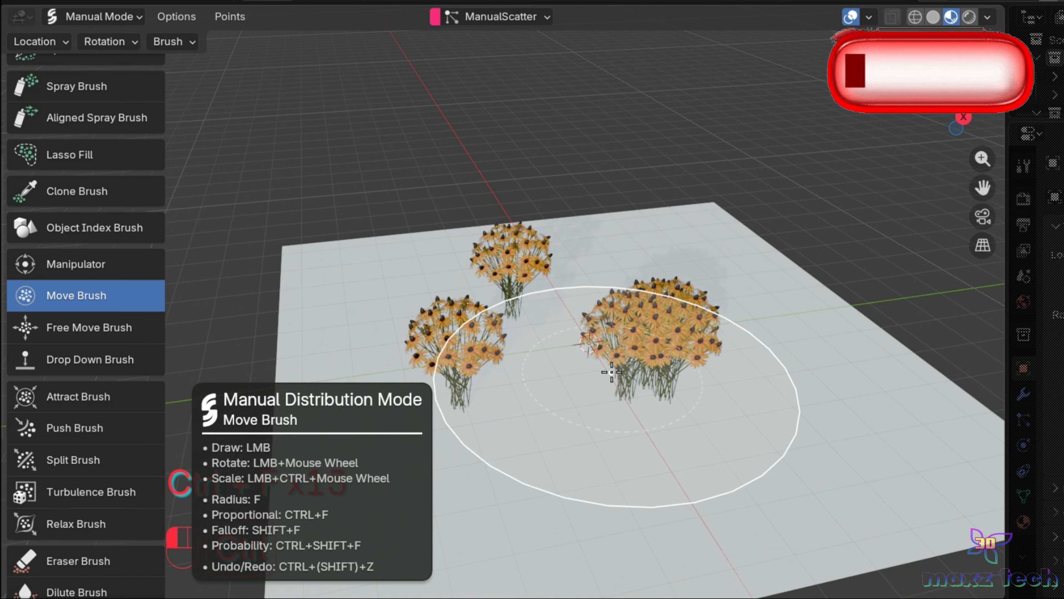
pyautogui.hotkey('ctrl', 'shift', 'f')
pyautogui.hotkey('ctrl', 'shift', 'f')
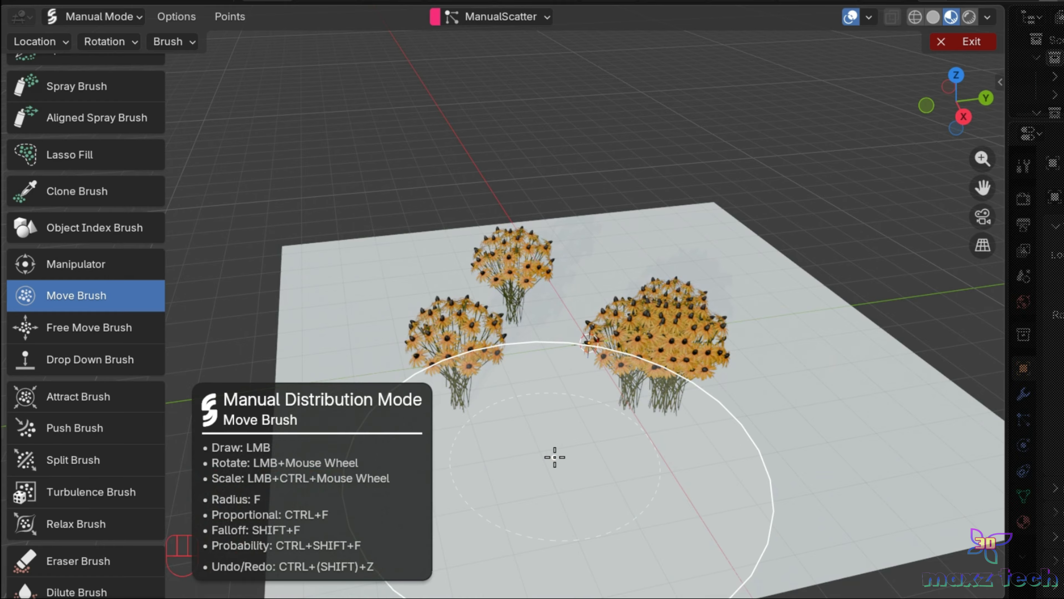
# Step: Spread the flower bunches apart with the Free Move Brush, changing its radius between strokes
pyautogui.click(88, 327)
pyautogui.moveTo(454, 392)
pyautogui.mouseDown()
pyautogui.moveTo(470, 443)
pyautogui.moveTo(419, 328)
pyautogui.moveTo(432, 396)
pyautogui.mouseUp()
pyautogui.moveTo(530, 446)
pyautogui.mouseDown()
pyautogui.moveTo(703, 456)
pyautogui.moveTo(754, 440)
pyautogui.mouseUp()
pyautogui.press('f')
pyautogui.click(762, 459)
pyautogui.moveTo(558, 396)
pyautogui.mouseDown()
pyautogui.moveTo(563, 386)
pyautogui.moveTo(552, 398)
pyautogui.mouseUp()
# Step: Resize the Free Move Brush, and switch to the Drop Down Brush and adjust its radius
pyautogui.press('f')
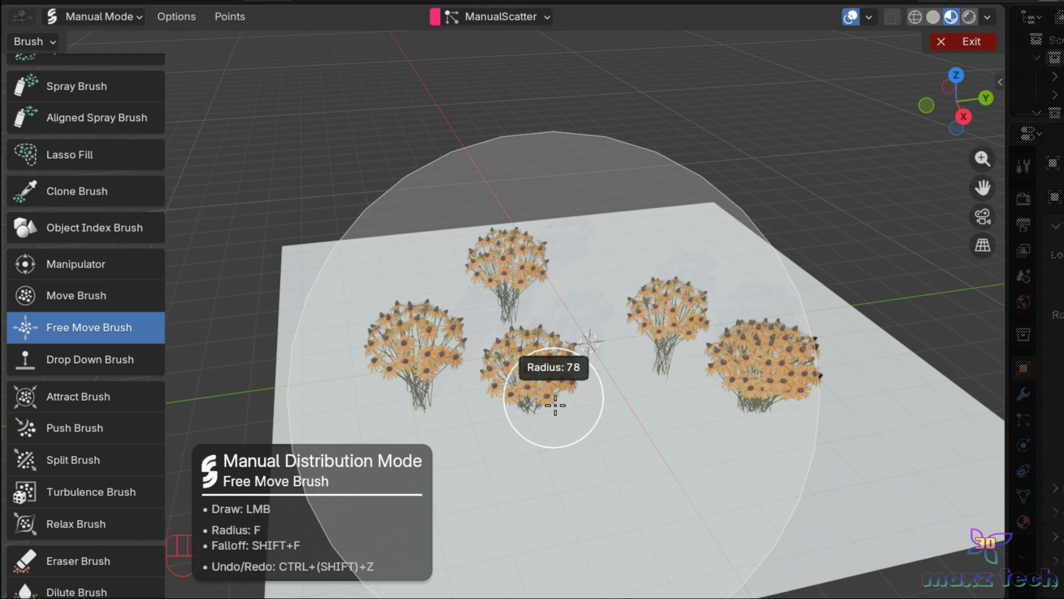
pyautogui.click(556, 407)
pyautogui.click(80, 360)
pyautogui.press('f')
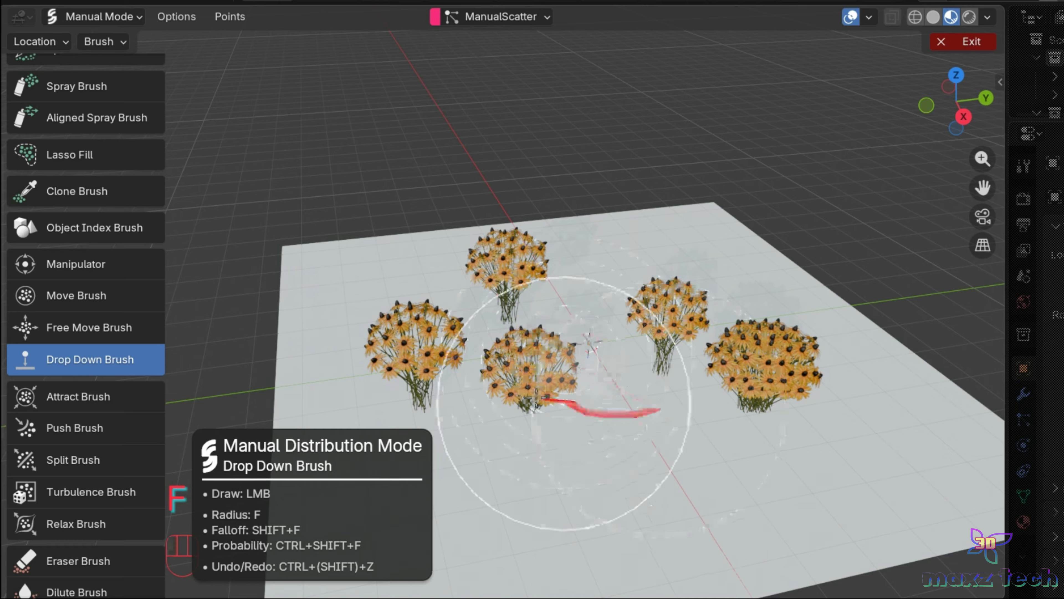
# Step: Pull the central and right-hand flower bunches closer together with the Attract Brush
pyautogui.click(78, 397)
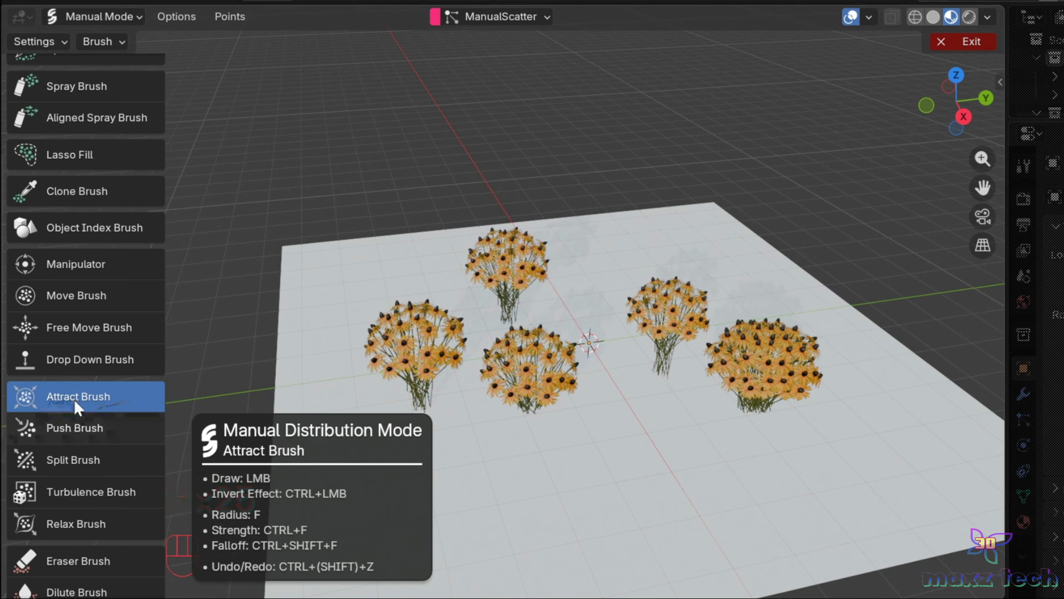
pyautogui.moveTo(582, 332)
pyautogui.mouseDown()
pyautogui.moveTo(546, 327)
pyautogui.moveTo(668, 332)
pyautogui.mouseUp()
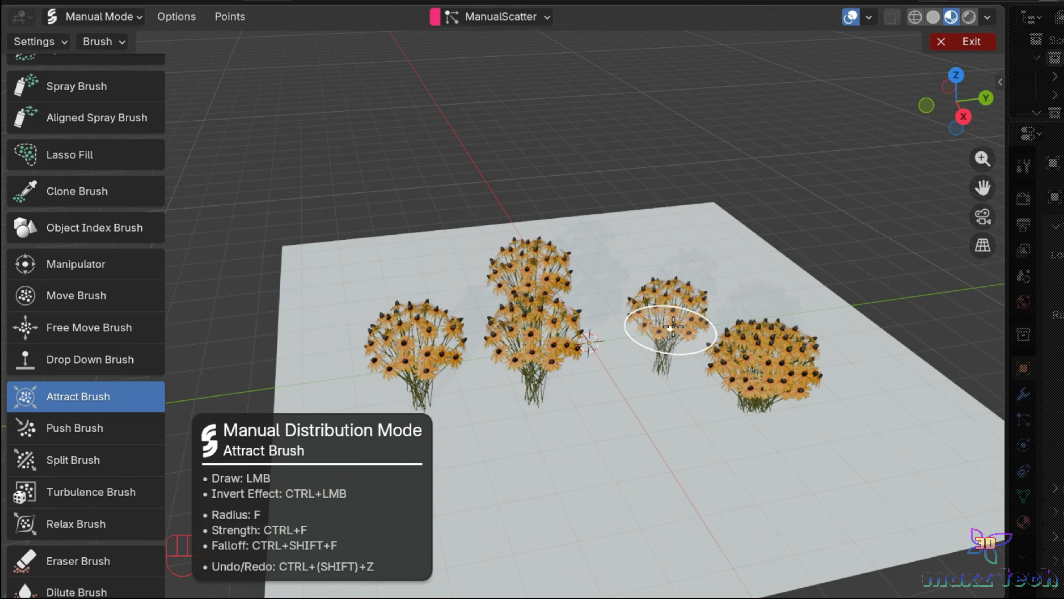
pyautogui.moveTo(739, 390); pyautogui.dragTo(713, 388)
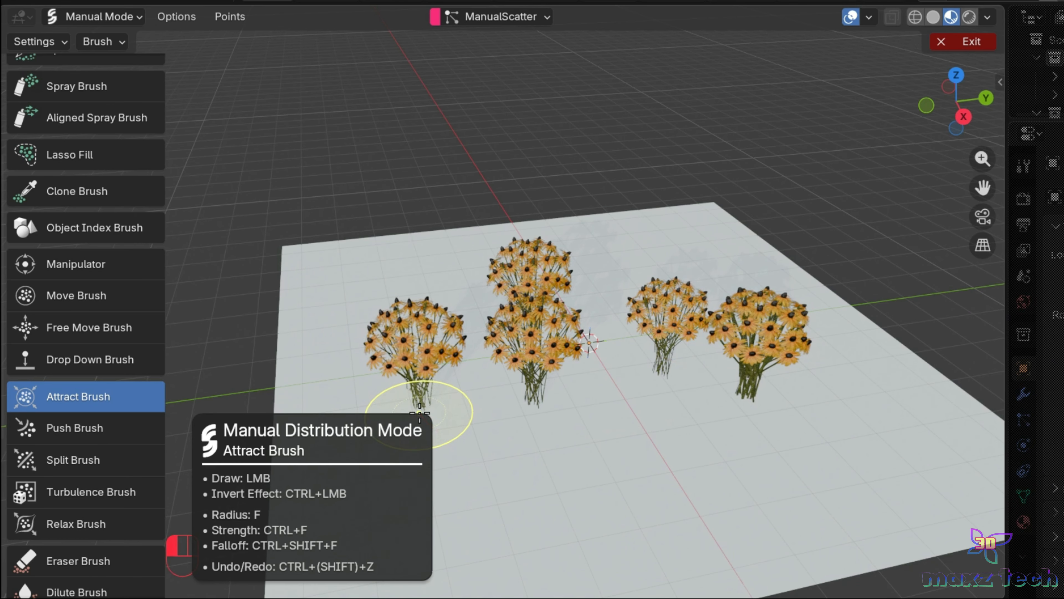
# Step: Enlarge the Attract Brush and gather the surrounding flowers into one dense cluster near the plane's centre
pyautogui.moveTo(631, 385)
pyautogui.mouseDown()
pyautogui.moveTo(687, 373)
pyautogui.moveTo(536, 330)
pyautogui.moveTo(509, 409)
pyautogui.moveTo(563, 373)
pyautogui.mouseUp()
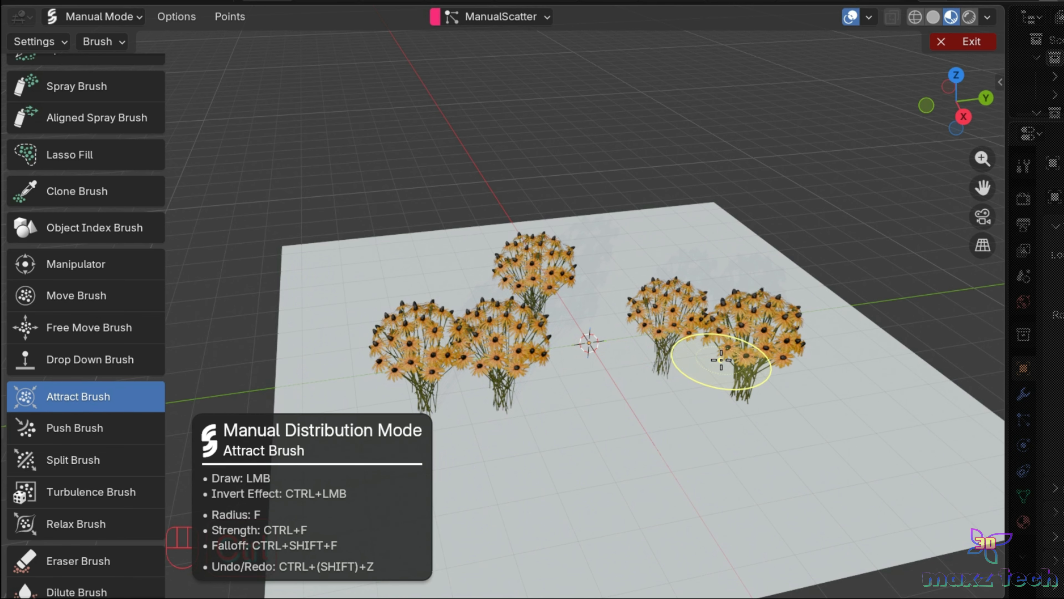
pyautogui.click(848, 354)
pyautogui.moveTo(765, 367)
pyautogui.mouseDown()
pyautogui.moveTo(587, 336)
pyautogui.moveTo(569, 323)
pyautogui.mouseUp()
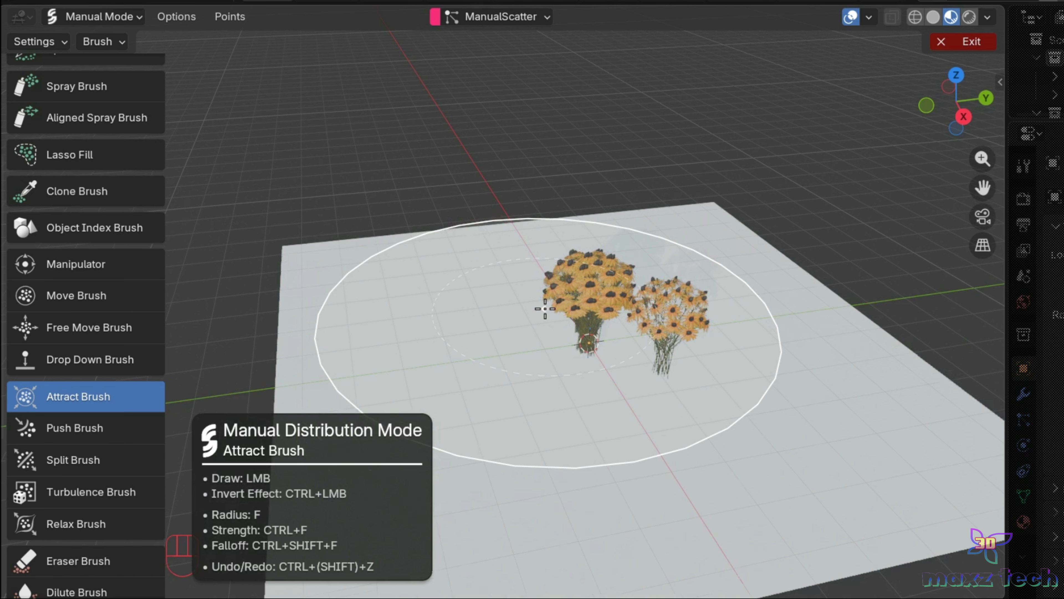
# Step: Push the gathered cluster toward the plane's front right with the Attract Brush, and undo the gathering strokes
pyautogui.hotkey('ctrl', 'shift', 'd')
pyautogui.hotkey('ctrl', 'shift', 'd')
pyautogui.hotkey('ctrl', 'shift', 'd')
pyautogui.hotkey('ctrl', 'shift', 'd')
pyautogui.hotkey('ctrl', 'shift', 'd')
pyautogui.hotkey('ctrl', 'shift', 'd')
pyautogui.hotkey('ctrl', 'shift', 'd')
pyautogui.hotkey('ctrl', 'shift', 'd')
pyautogui.hotkey('ctrl', 'shift', 'd')
pyautogui.hotkey('ctrl', 'shift', 'd')
pyautogui.hotkey('ctrl', 'shift', 'd')
pyautogui.hotkey('ctrl', 'shift', 'd')
pyautogui.hotkey('ctrl', 'shift', 'd')
pyautogui.hotkey('ctrl', 'shift', 'd')
pyautogui.hotkey('ctrl', 'shift', 'd')
pyautogui.hotkey('ctrl', 'shift', 'd')
pyautogui.hotkey('ctrl', 'shift', 'd')
pyautogui.hotkey('ctrl', 'shift', 'd')
pyautogui.hotkey('ctrl', 'shift', 'd')
pyautogui.hotkey('ctrl', 'shift', 'd')
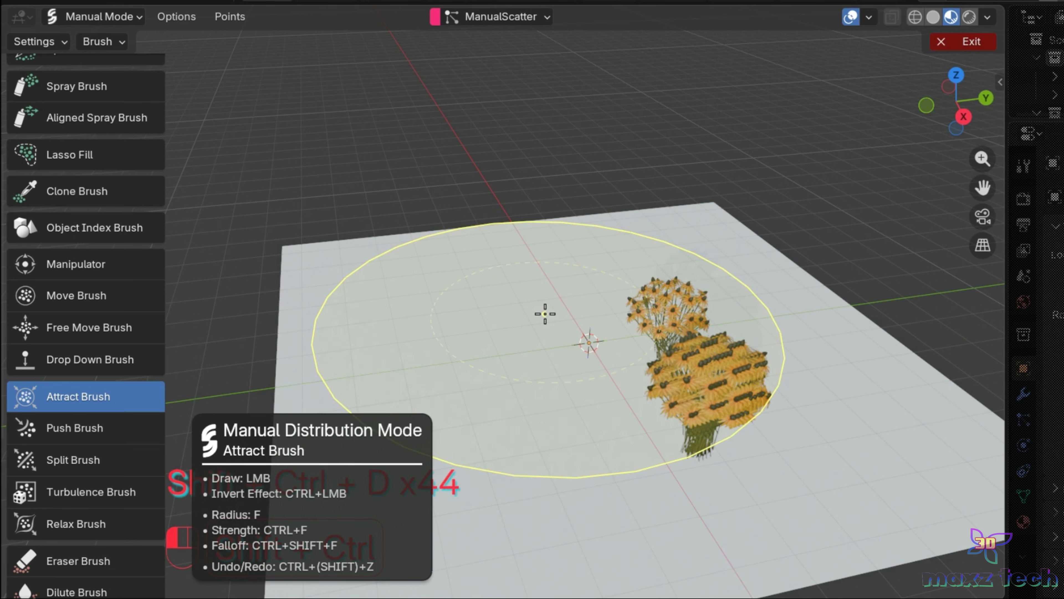
pyautogui.hotkey('ctrl', 'z')
pyautogui.hotkey('ctrl', 'z')
# Step: Push the left and central flower bunches toward the plane's back with the Push Brush and adjust its radius
pyautogui.click(59, 431)
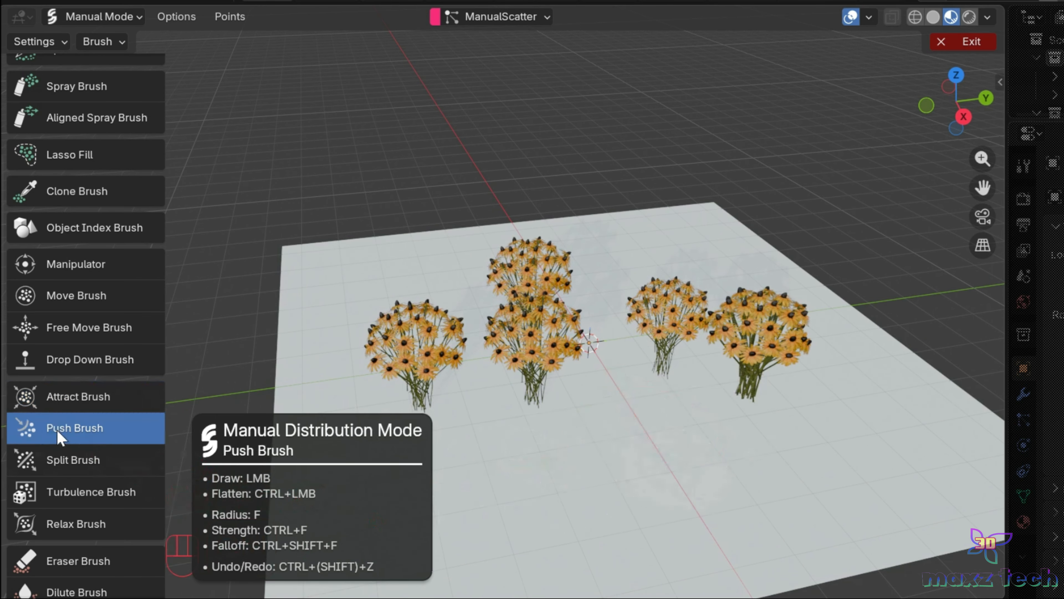
pyautogui.click(597, 368)
pyautogui.moveTo(595, 377)
pyautogui.mouseDown()
pyautogui.moveTo(570, 368)
pyautogui.moveTo(671, 420)
pyautogui.moveTo(497, 356)
pyautogui.mouseUp()
pyautogui.moveTo(584, 368); pyautogui.dragTo(597, 369)
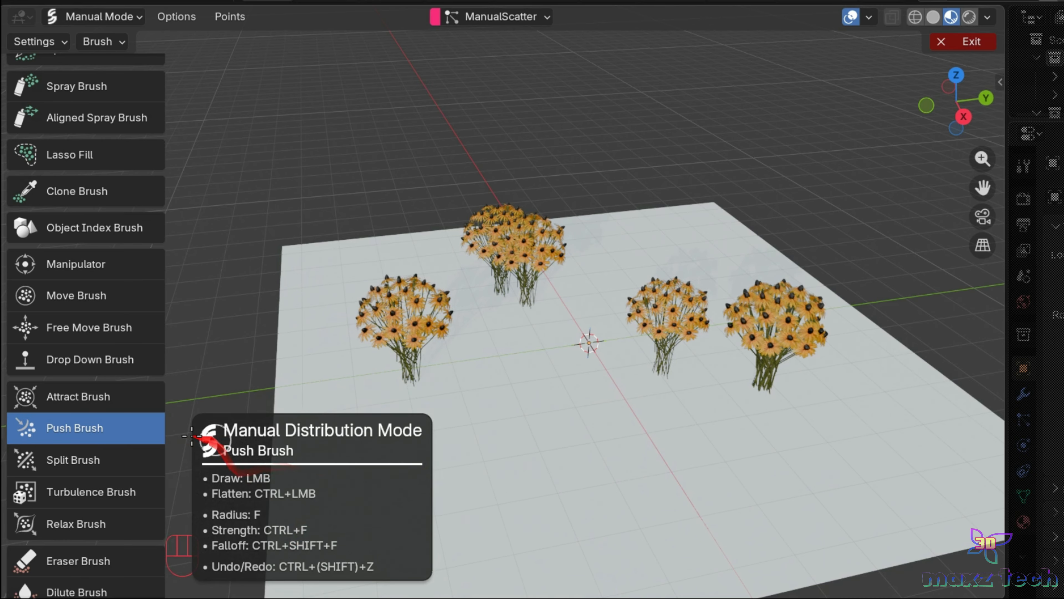
pyautogui.press('f')
pyautogui.click(569, 399)
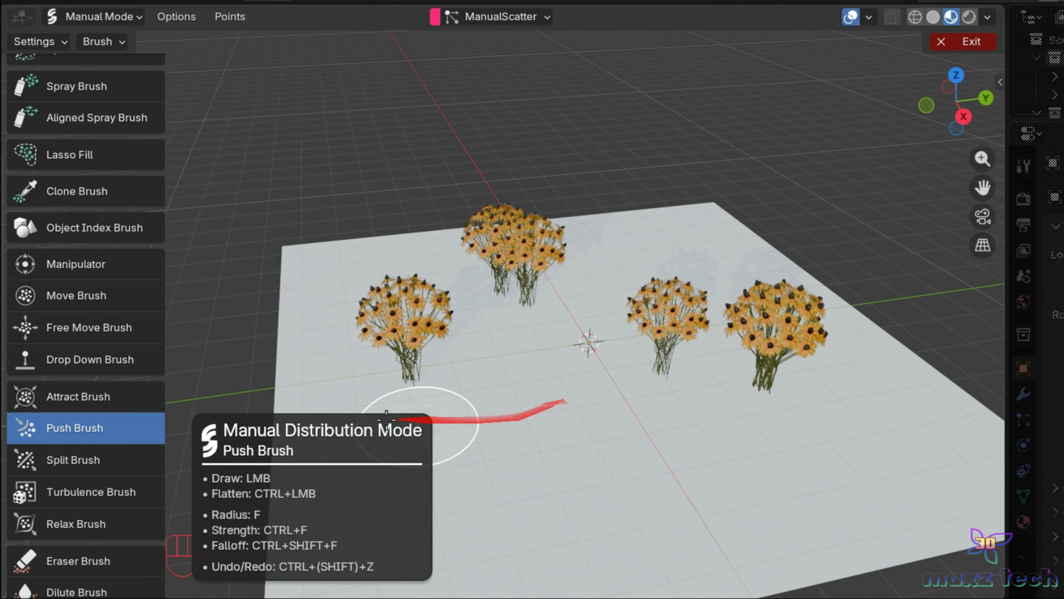
# Step: Use the Split Brush on the back and left flower bunches, adjusting its strength between strokes
pyautogui.click(84, 460)
pyautogui.moveTo(489, 281); pyautogui.dragTo(520, 285)
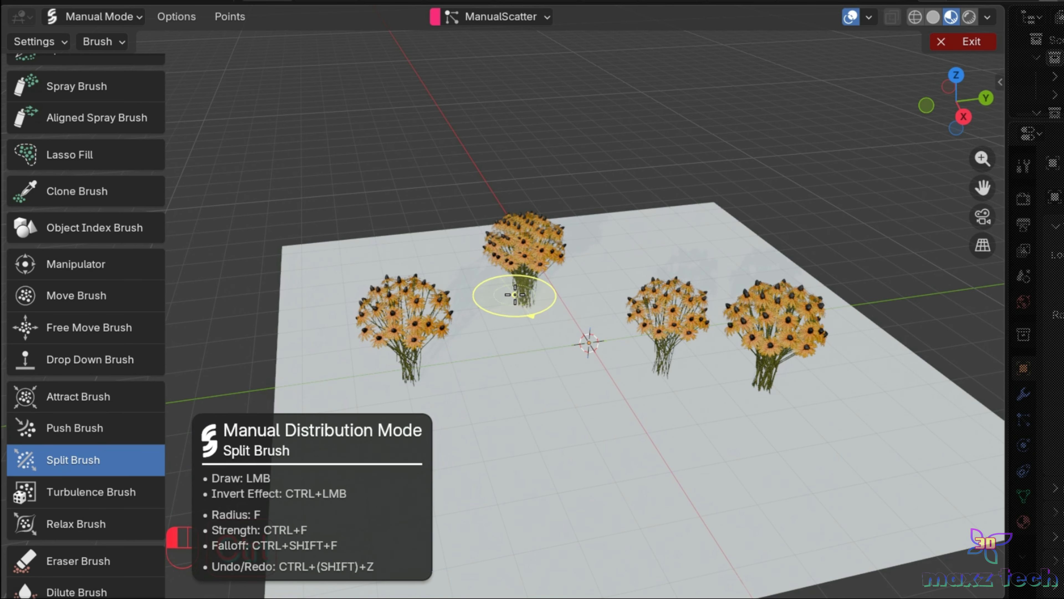
pyautogui.hotkey('ctrl', 'f')
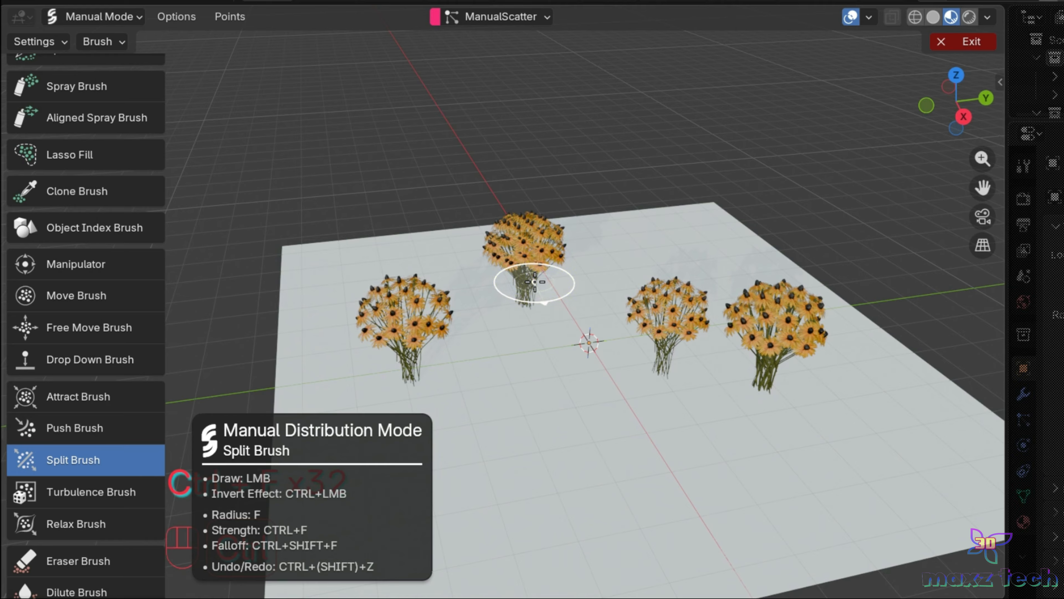
pyautogui.click(539, 298)
pyautogui.moveTo(523, 280)
pyautogui.mouseDown()
pyautogui.moveTo(415, 343)
pyautogui.moveTo(469, 353)
pyautogui.mouseUp()
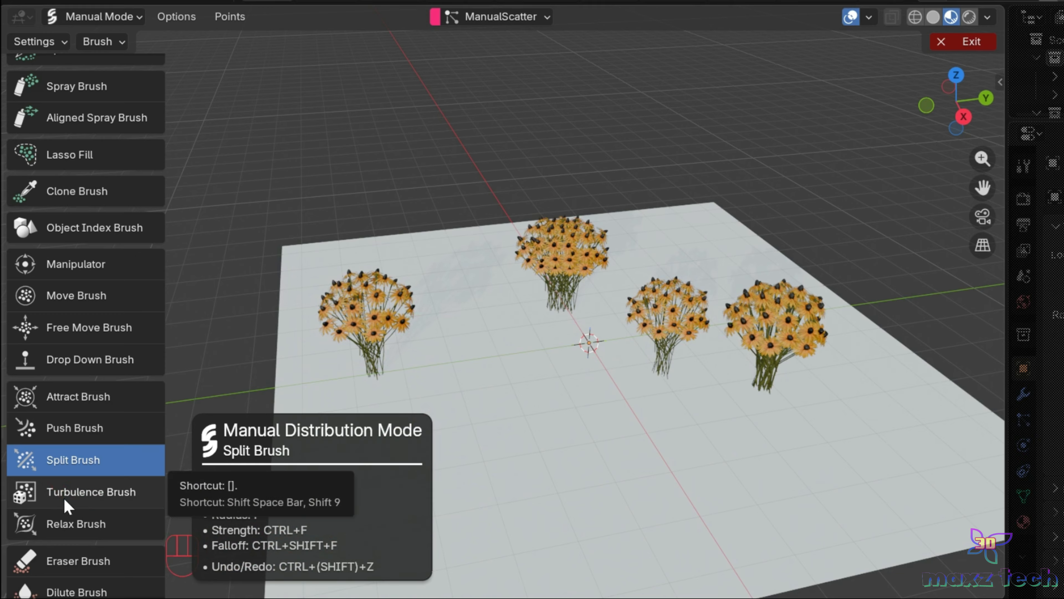
# Step: Undo the Split Brush strokes on the flower bunches
pyautogui.hotkey('ctrl', 'z')
pyautogui.hotkey('ctrl', 'z')
pyautogui.hotkey('ctrl', 'z')
pyautogui.hotkey('ctrl', 'z')
pyautogui.hotkey('ctrl', 'z')
pyautogui.hotkey('ctrl', 'z')
pyautogui.hotkey('ctrl', 'z')
pyautogui.hotkey('ctrl', 'z')
pyautogui.hotkey('ctrl', 'z')
pyautogui.hotkey('ctrl', 'z')
pyautogui.hotkey('ctrl', 'z')
pyautogui.hotkey('ctrl', 'z')
pyautogui.hotkey('ctrl', 'z')
pyautogui.hotkey('ctrl', 'z')
pyautogui.hotkey('ctrl', 'z')
pyautogui.hotkey('ctrl', 'z')
pyautogui.hotkey('ctrl', 'z')
pyautogui.hotkey('ctrl', 'z')
pyautogui.hotkey('ctrl', 'z')
pyautogui.hotkey('ctrl', 'z')
pyautogui.hotkey('ctrl', 'z')
pyautogui.hotkey('ctrl', 'z')
pyautogui.hotkey('ctrl', 'z')
pyautogui.hotkey('ctrl', 'z')
pyautogui.hotkey('ctrl', 'z')
pyautogui.hotkey('ctrl', 'z')
pyautogui.hotkey('ctrl', 'z')
pyautogui.hotkey('ctrl', 'z')
pyautogui.hotkey('ctrl', 'z')
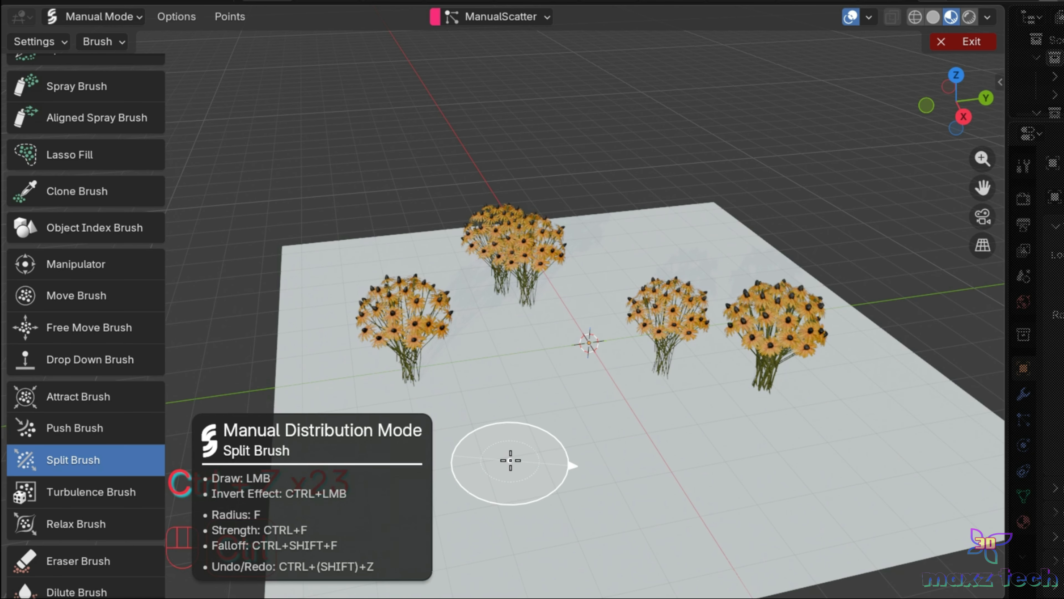
# Step: Scatter the flower bunches with the Turbulence Brush, enlarging its radius between strokes, and pick the Relax Brush
pyautogui.click(99, 493)
pyautogui.scroll(-7, 97, 495)
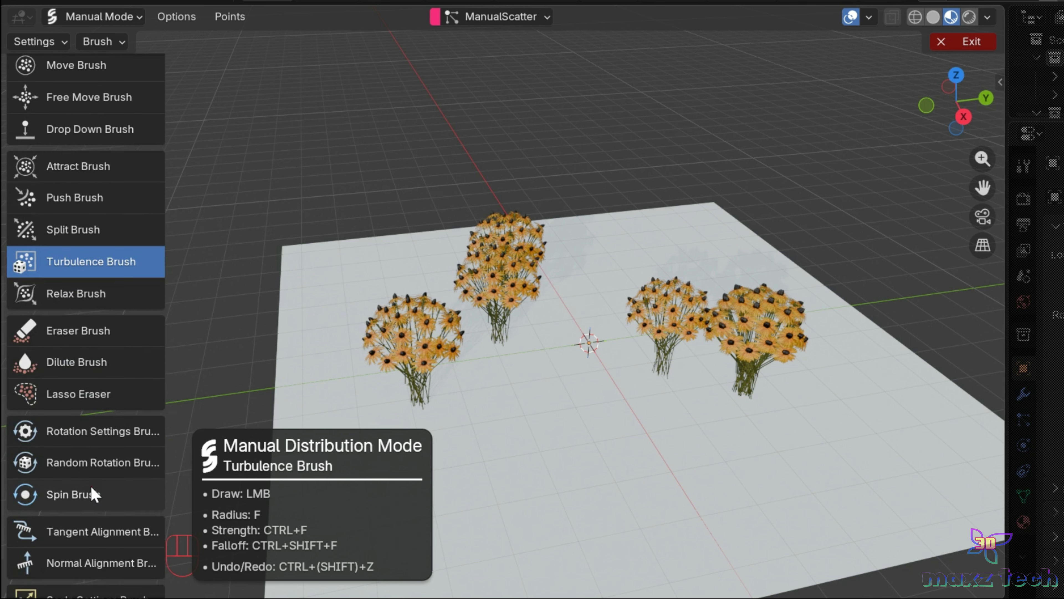
pyautogui.moveTo(516, 290)
pyautogui.mouseDown()
pyautogui.moveTo(445, 384)
pyautogui.moveTo(750, 360)
pyautogui.moveTo(705, 474)
pyautogui.mouseUp()
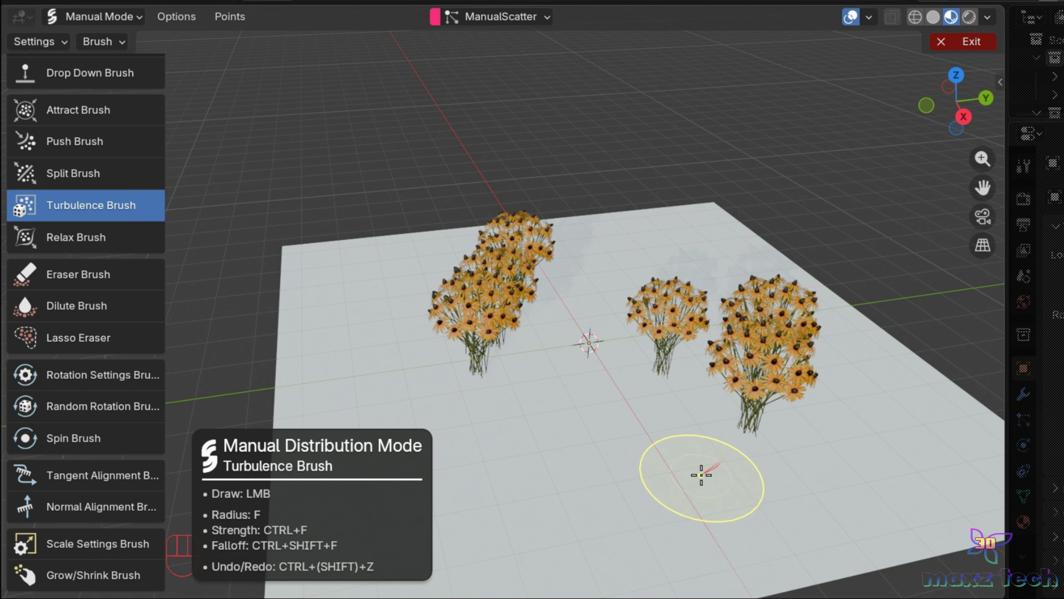
pyautogui.press('f')
pyautogui.click(733, 454)
pyautogui.moveTo(686, 370); pyautogui.dragTo(641, 362)
pyautogui.moveTo(503, 323)
pyautogui.mouseDown()
pyautogui.moveTo(482, 313)
pyautogui.moveTo(516, 312)
pyautogui.moveTo(509, 318)
pyautogui.mouseUp()
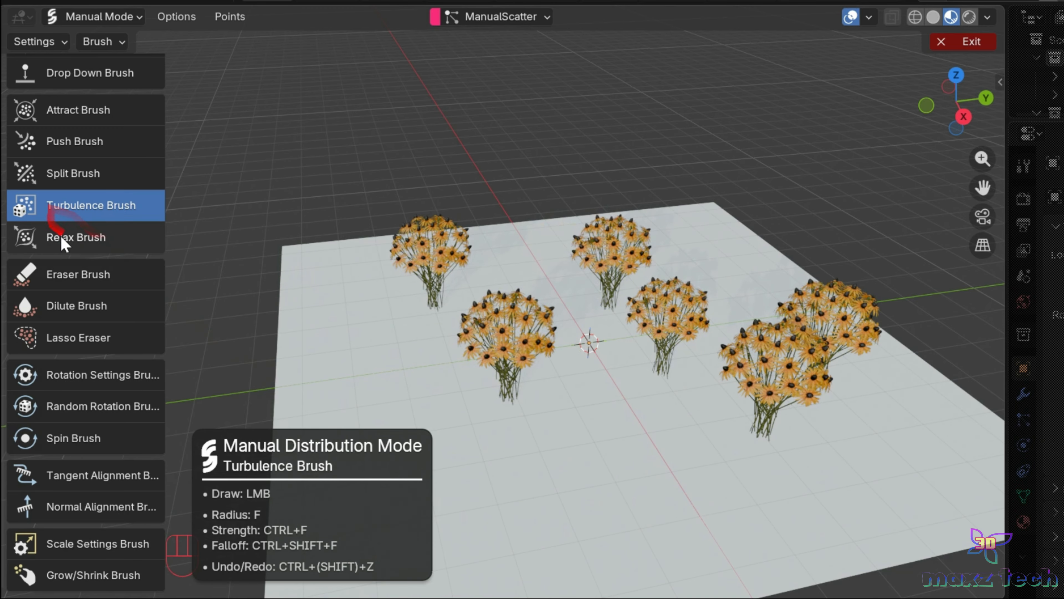
pyautogui.click(100, 243)
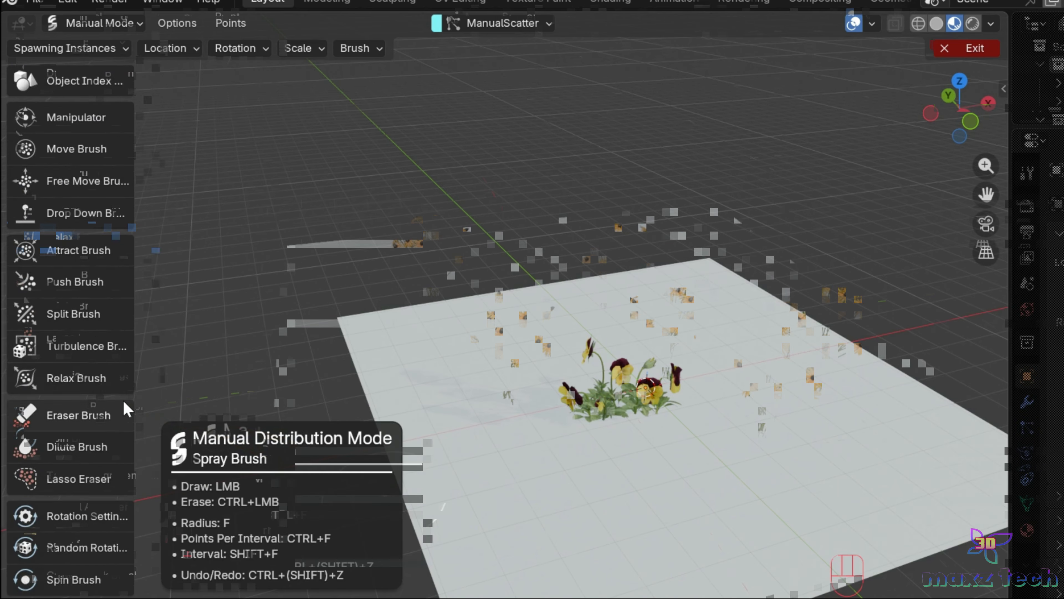
# Step: Spray two dense pansy patches beside the central plant, one behind it and one in front
pyautogui.scroll(-5, 113, 394)
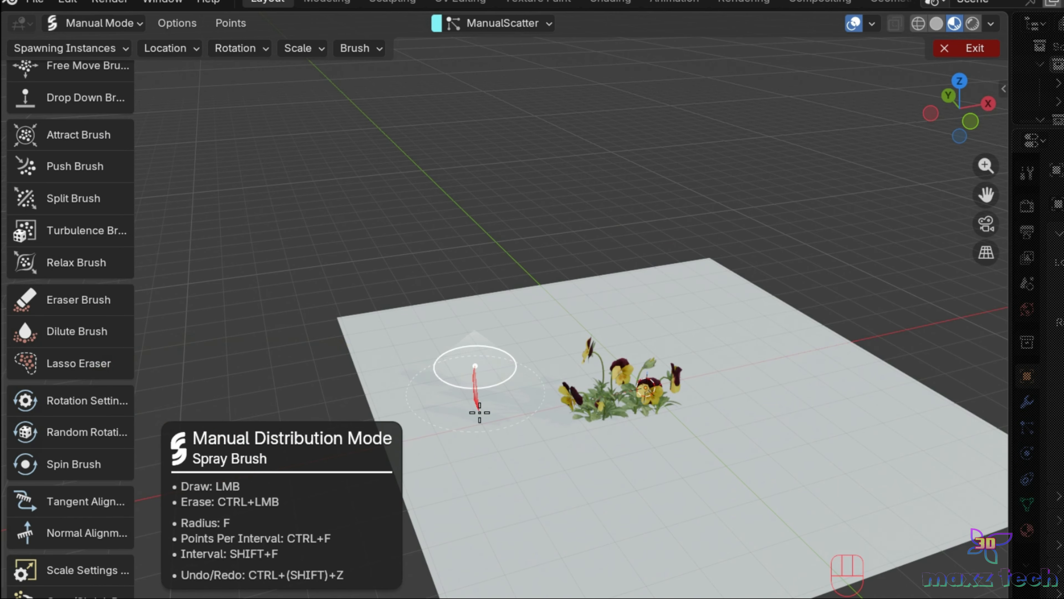
pyautogui.click(475, 366)
pyautogui.click(560, 492)
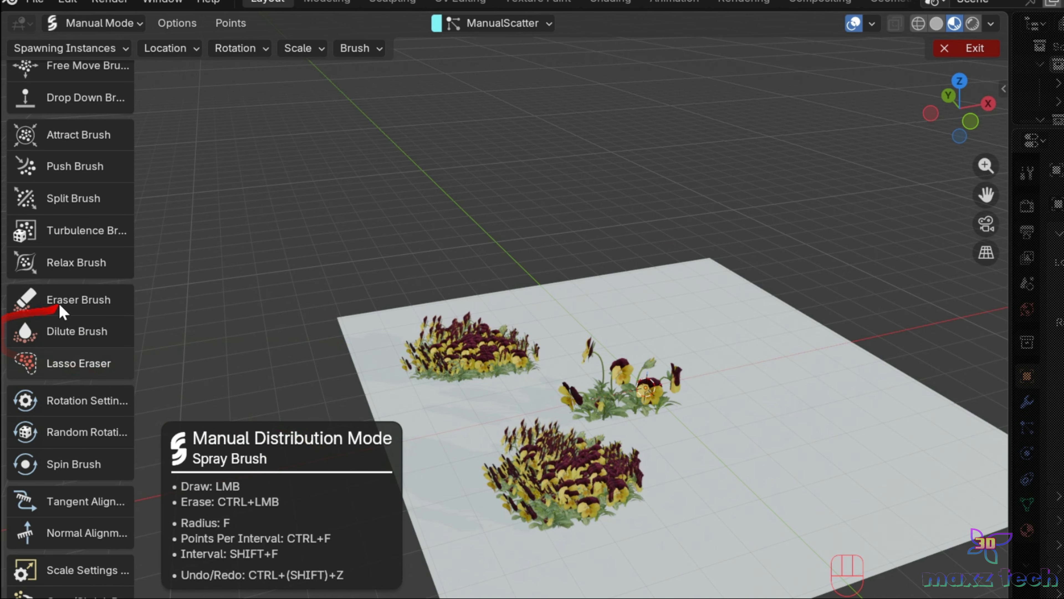
# Step: Enlarge the Relax Brush radius and relax the front and back pansy patches
pyautogui.click(63, 269)
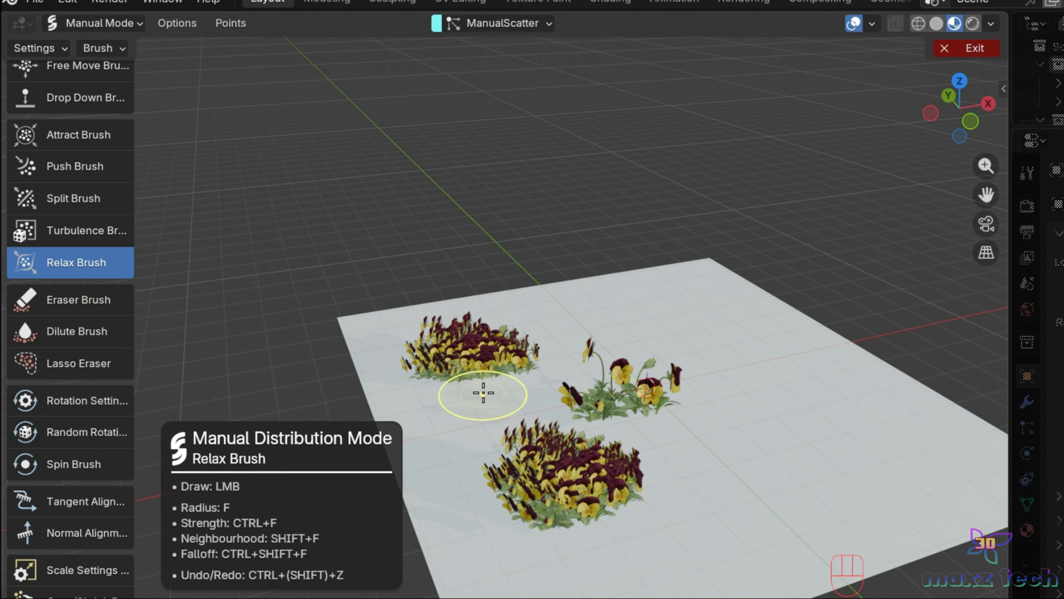
pyautogui.press('f')
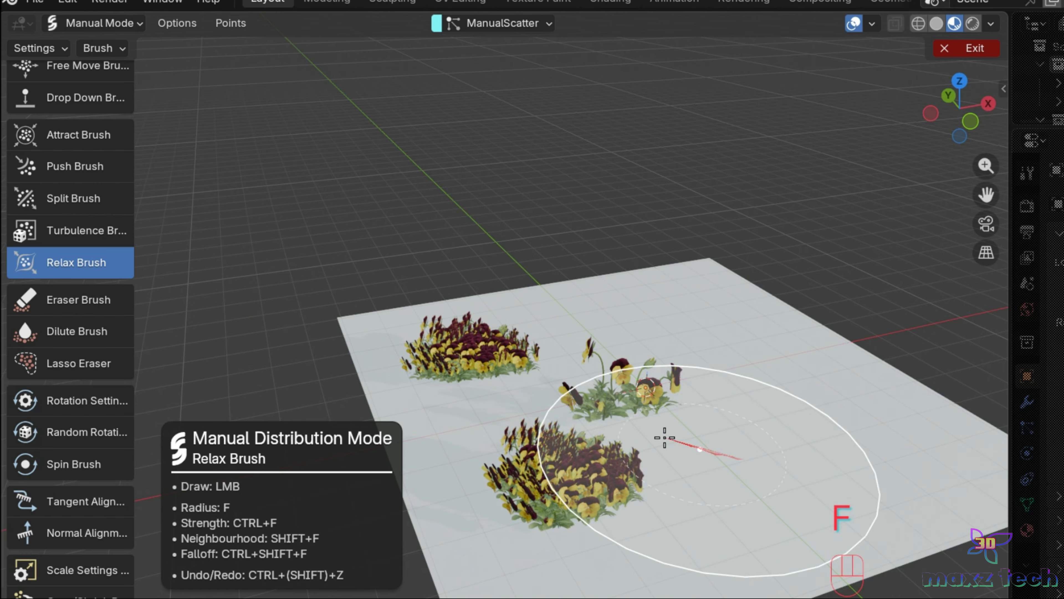
pyautogui.click(664, 437)
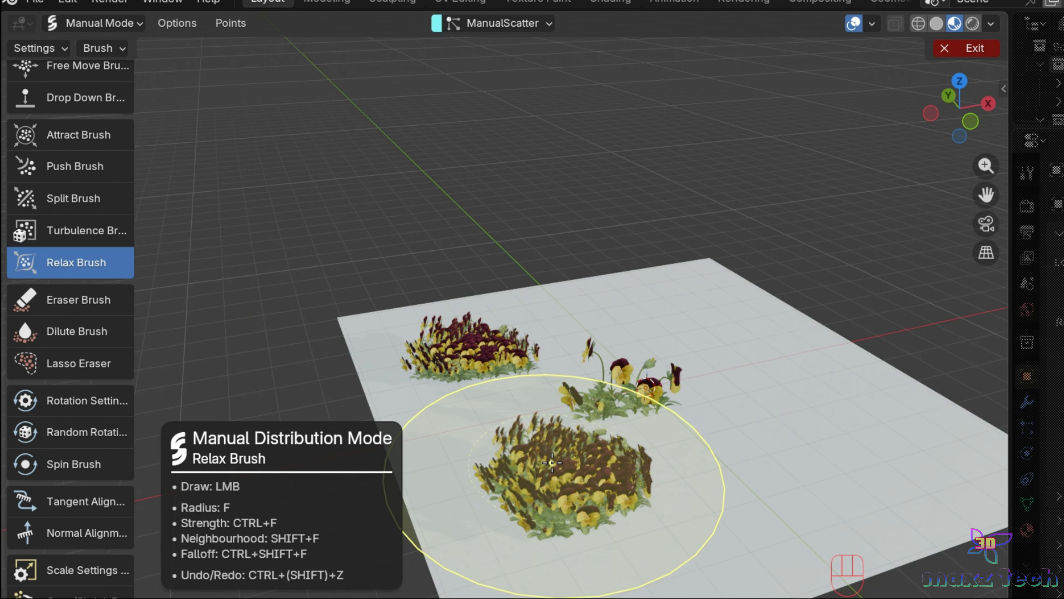
pyautogui.moveTo(552, 462); pyautogui.dragTo(544, 453)
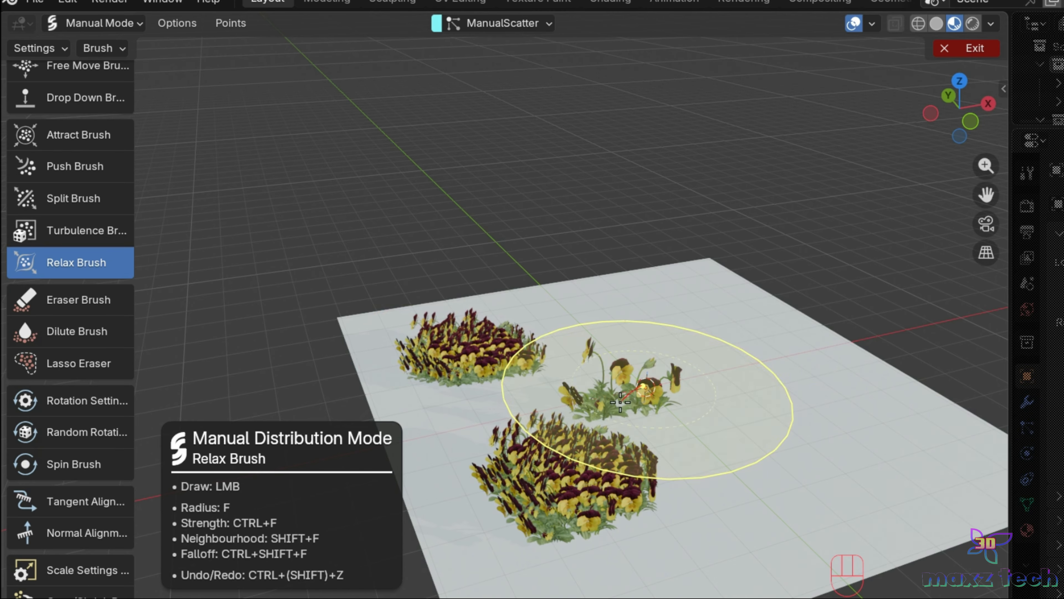
pyautogui.moveTo(583, 456); pyautogui.dragTo(582, 457)
# Step: Adjust the Relax Brush's strength and neighbourhood, and relax the front pansy patch further
pyautogui.hotkey('ctrl', 'f')
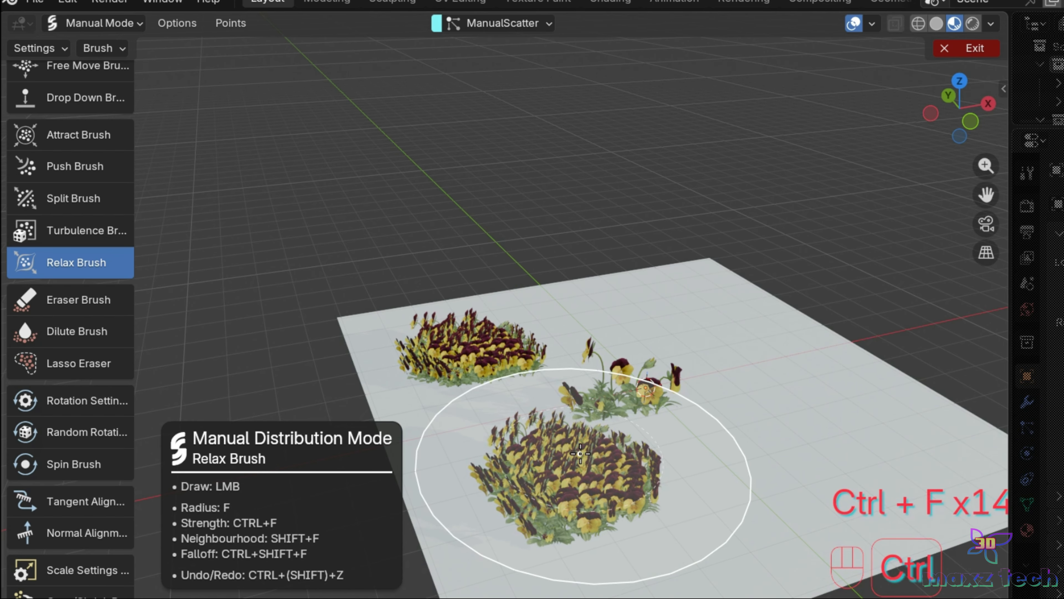
pyautogui.hotkey('ctrl', 'f')
pyautogui.hotkey('ctrl', 'f')
pyautogui.hotkey('ctrl', 'f')
pyautogui.hotkey('ctrl', 'f')
pyautogui.hotkey('ctrl', 'f')
pyautogui.hotkey('shift', 'f')
pyautogui.hotkey('shift', 'f')
pyautogui.hotkey('shift', 'f')
pyautogui.hotkey('shift', 'f')
pyautogui.hotkey('shift', 'f')
pyautogui.hotkey('shift', 'f')
pyautogui.hotkey('shift', 'f')
pyautogui.hotkey('shift', 'f')
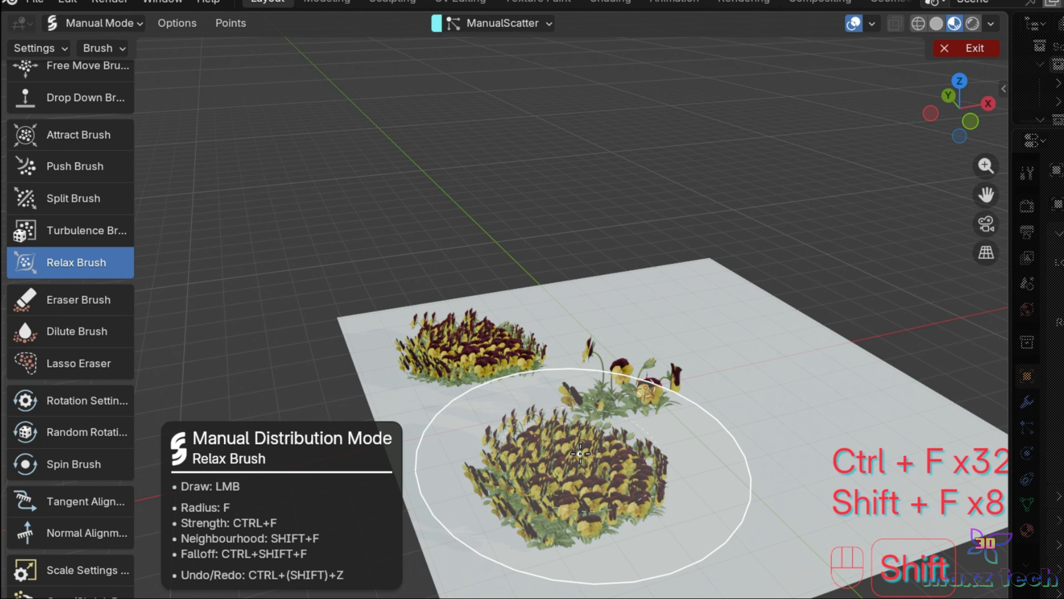
pyautogui.hotkey('shift', 'f')
pyautogui.hotkey('shift', 'f')
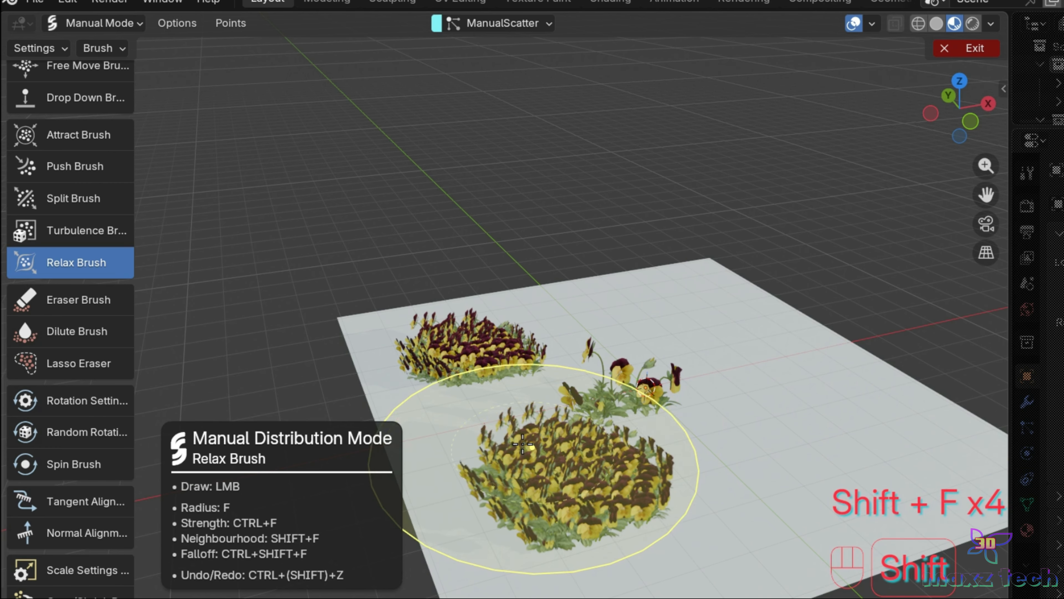
pyautogui.moveTo(377, 536); pyautogui.dragTo(482, 495)
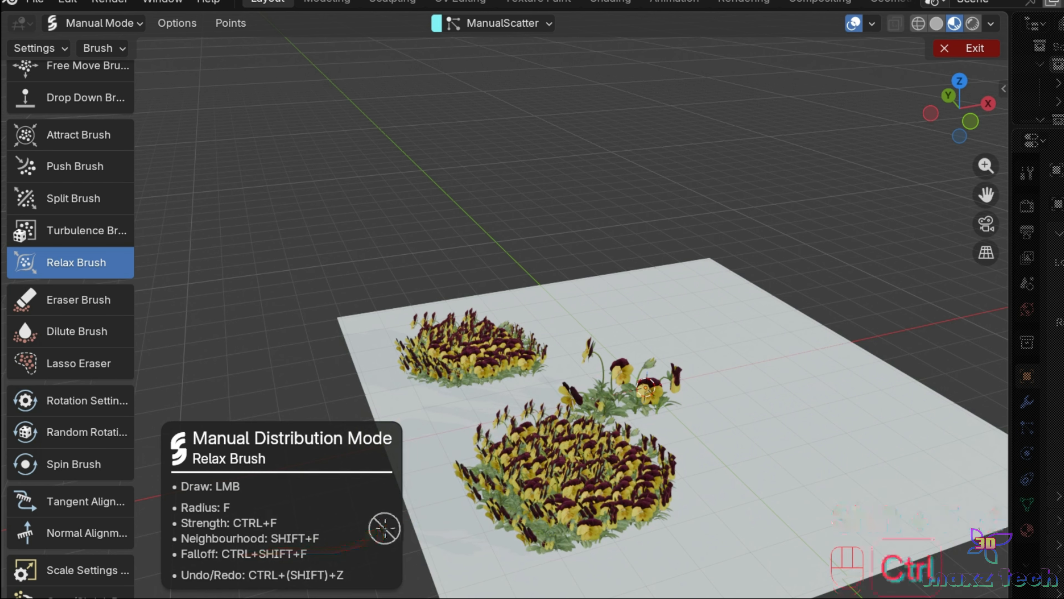
# Step: Adjust the Relax Brush's falloff and relax the back pansy patch again
pyautogui.hotkey('ctrl', 'shift', 'f')
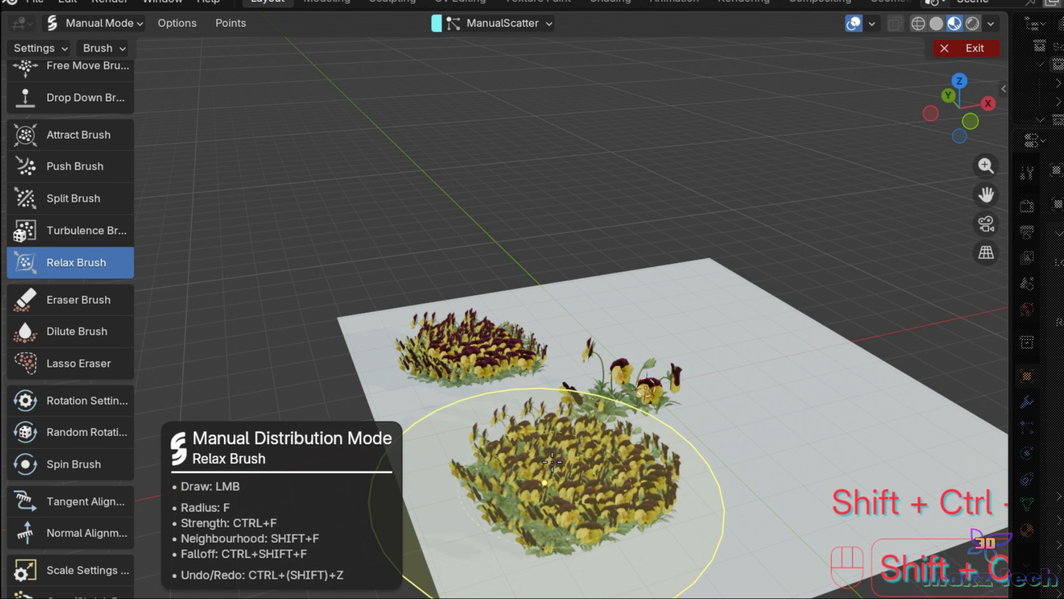
pyautogui.moveTo(454, 338); pyautogui.dragTo(465, 352)
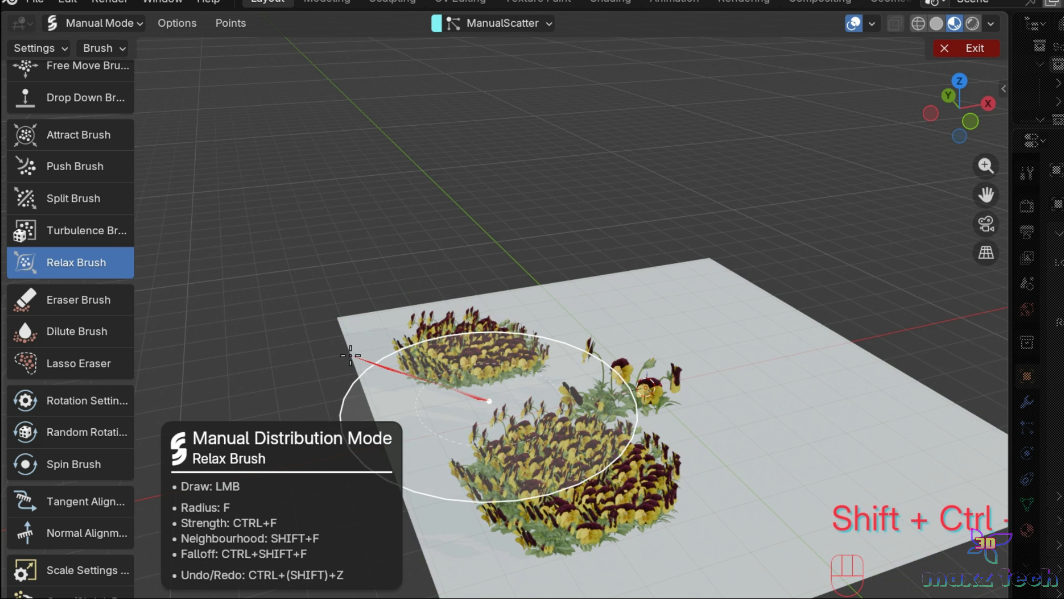
# Step: Erase the back pansy patch and brush over the front patch's left edge with the Eraser Brush
pyautogui.click(78, 299)
pyautogui.moveTo(382, 353)
pyautogui.mouseDown()
pyautogui.moveTo(504, 384)
pyautogui.moveTo(528, 348)
pyautogui.mouseUp()
pyautogui.moveTo(479, 469); pyautogui.dragTo(527, 469)
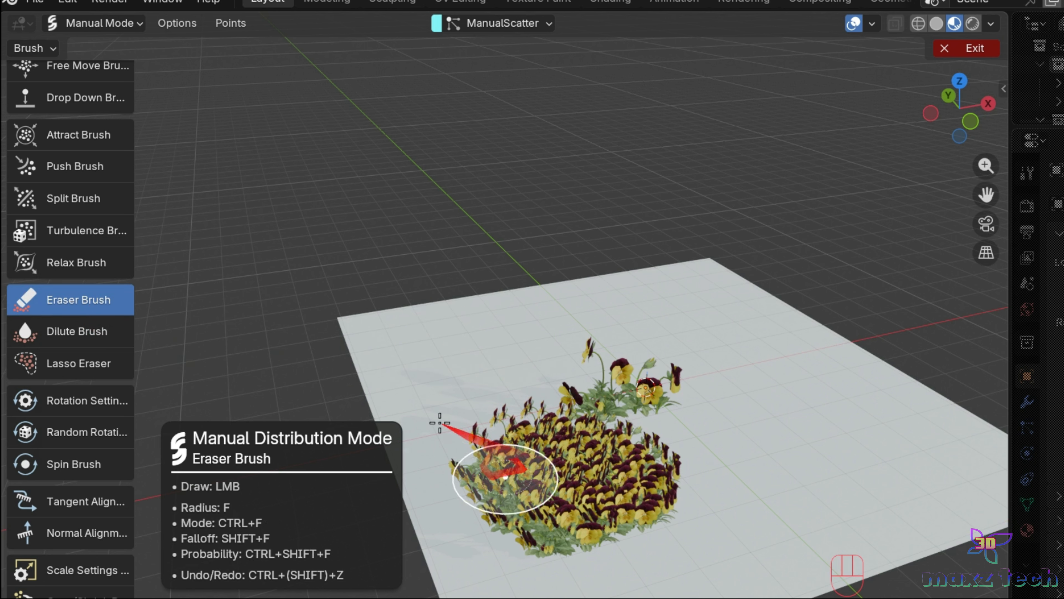
# Step: Thin the front pansy patch with the Dilute Brush, adjusting its minimal distance, falloff and probability, and remove the patch with the Lasso Eraser
pyautogui.click(69, 335)
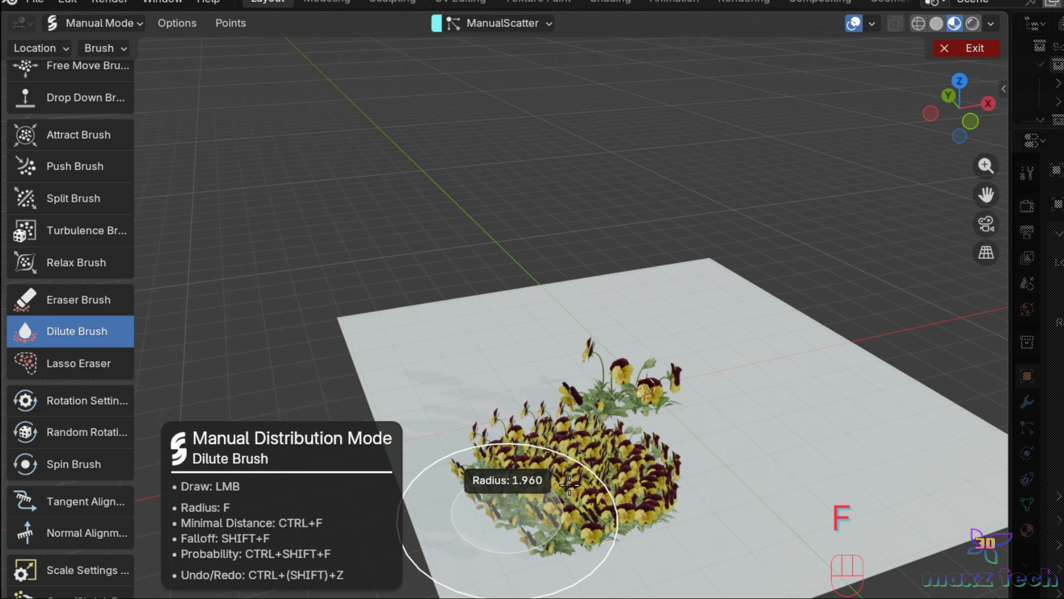
pyautogui.hotkey('ctrl', 'f')
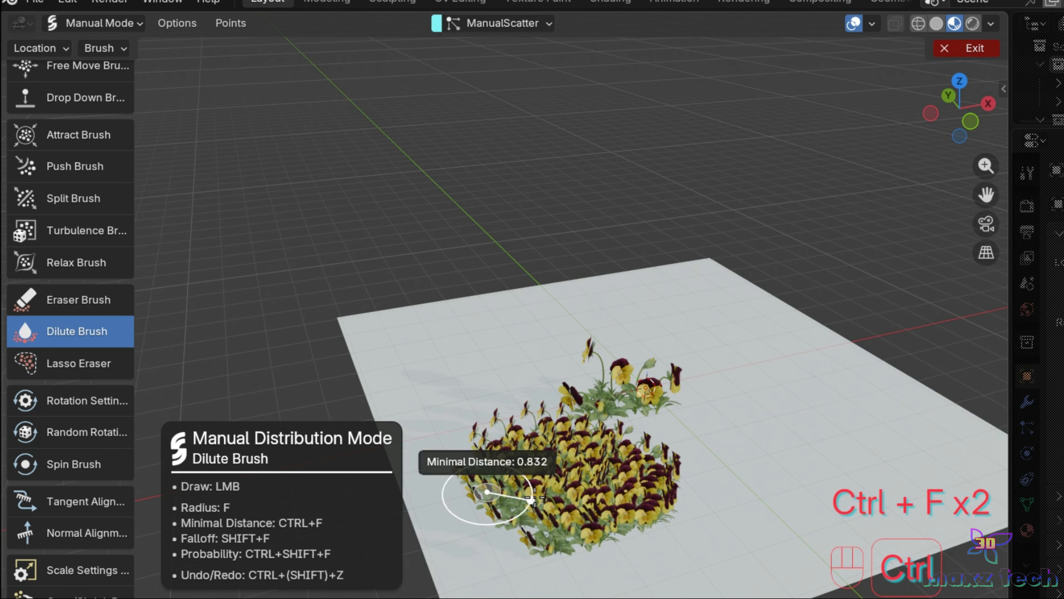
pyautogui.hotkey('shift', 'f')
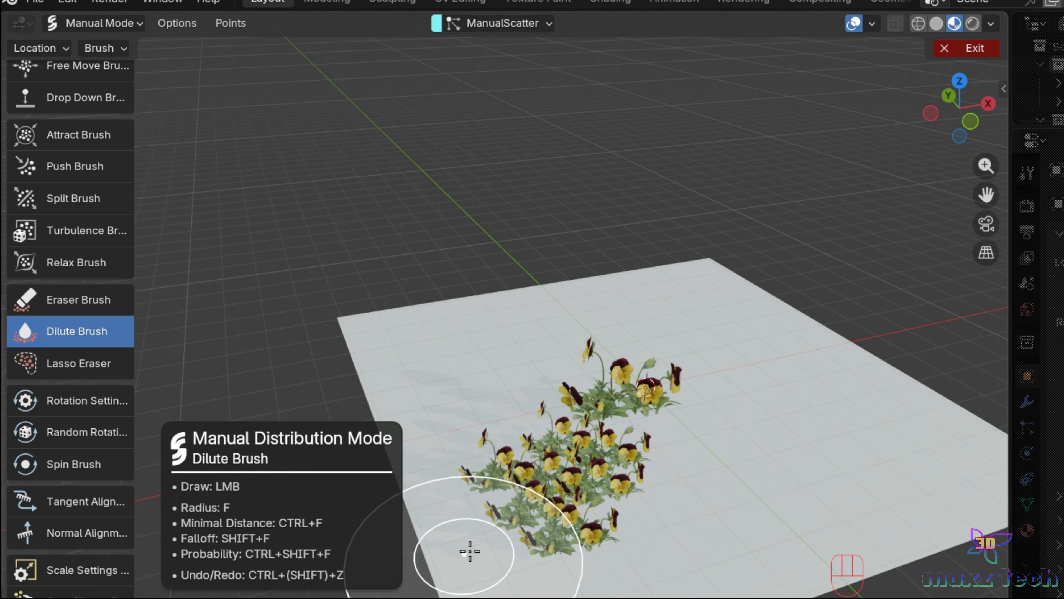
pyautogui.hotkey('ctrl', 'shift', 'f')
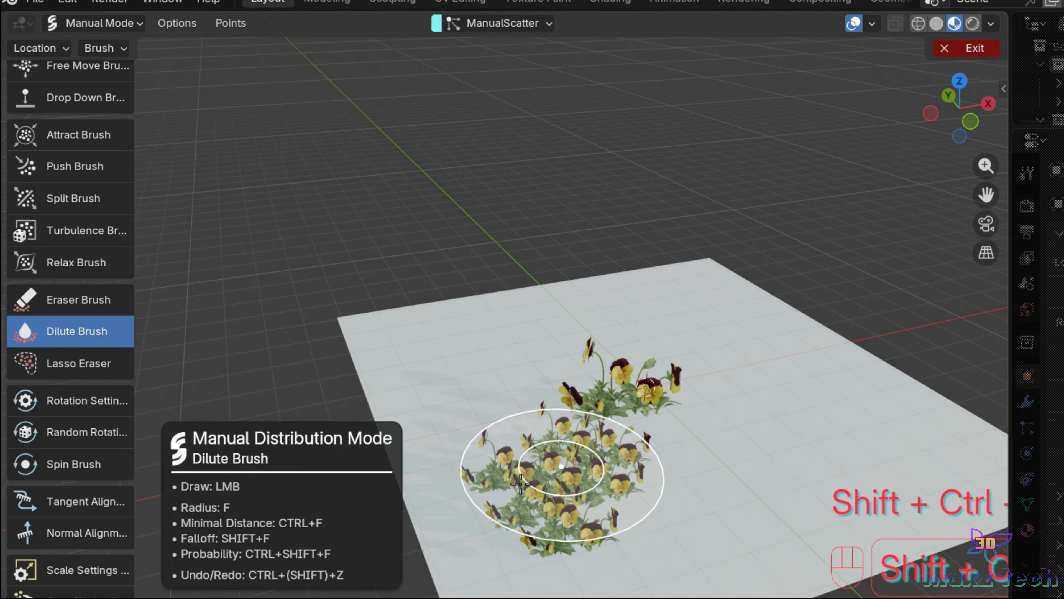
pyautogui.click(78, 363)
pyautogui.moveTo(634, 436); pyautogui.dragTo(449, 463)
# Step: Place individual pansies around the central plant with the Dot Brush, clustering several toward the plane's front
pyautogui.scroll(15, 79, 146)
pyautogui.click(94, 95)
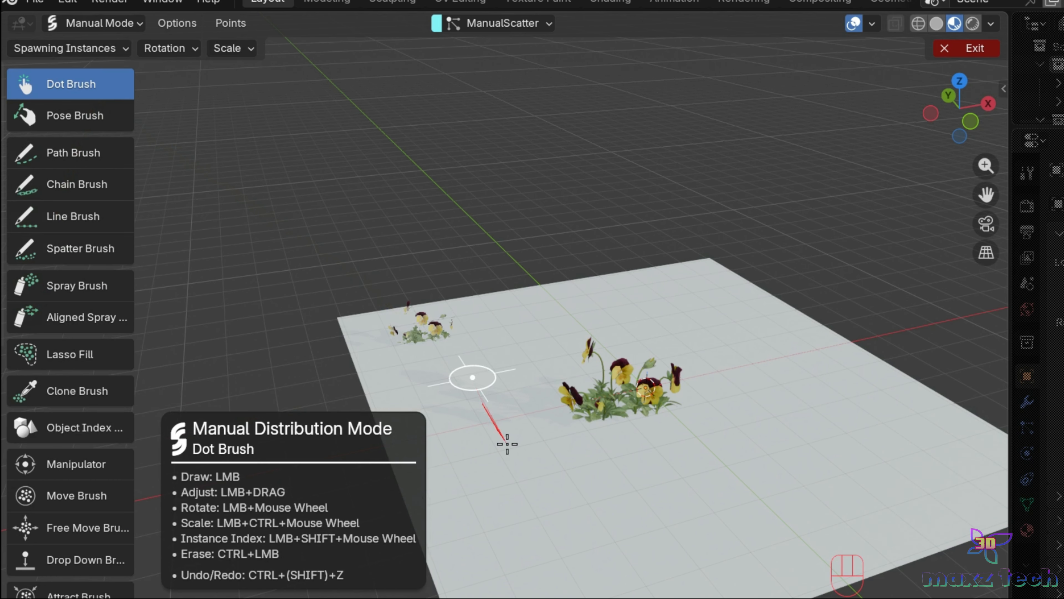
pyautogui.click(821, 385)
pyautogui.click(827, 446)
pyautogui.click(735, 486)
pyautogui.click(618, 492)
pyautogui.click(714, 475)
pyautogui.click(670, 461)
# Step: Use the Lasso Eraser on the dense front pansy cluster
pyautogui.scroll(-10, 76, 294)
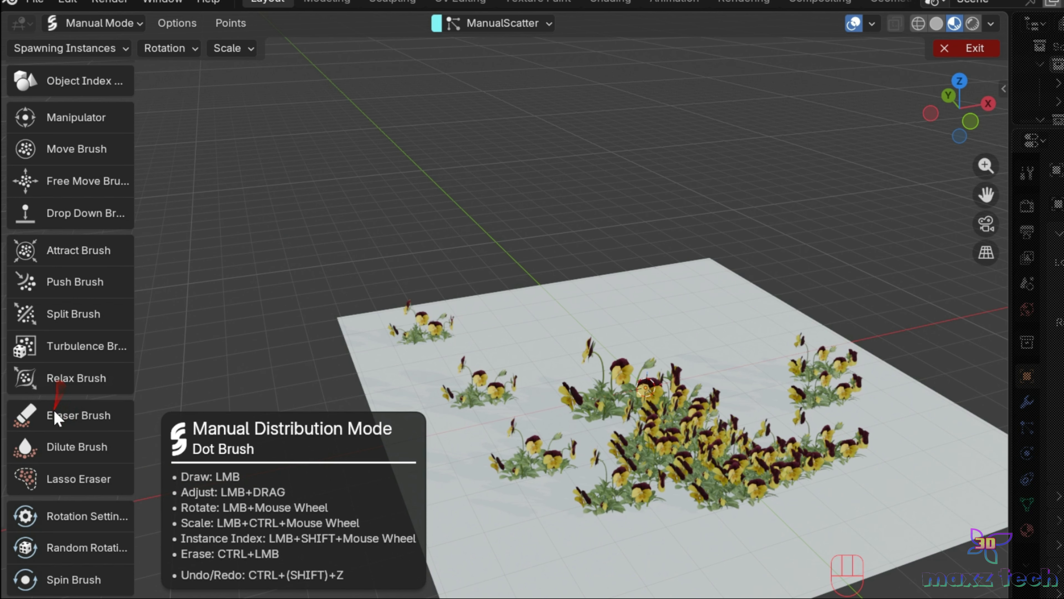
pyautogui.click(63, 476)
pyautogui.moveTo(750, 499); pyautogui.dragTo(749, 495)
pyautogui.moveTo(248, 578); pyautogui.dragTo(195, 561)
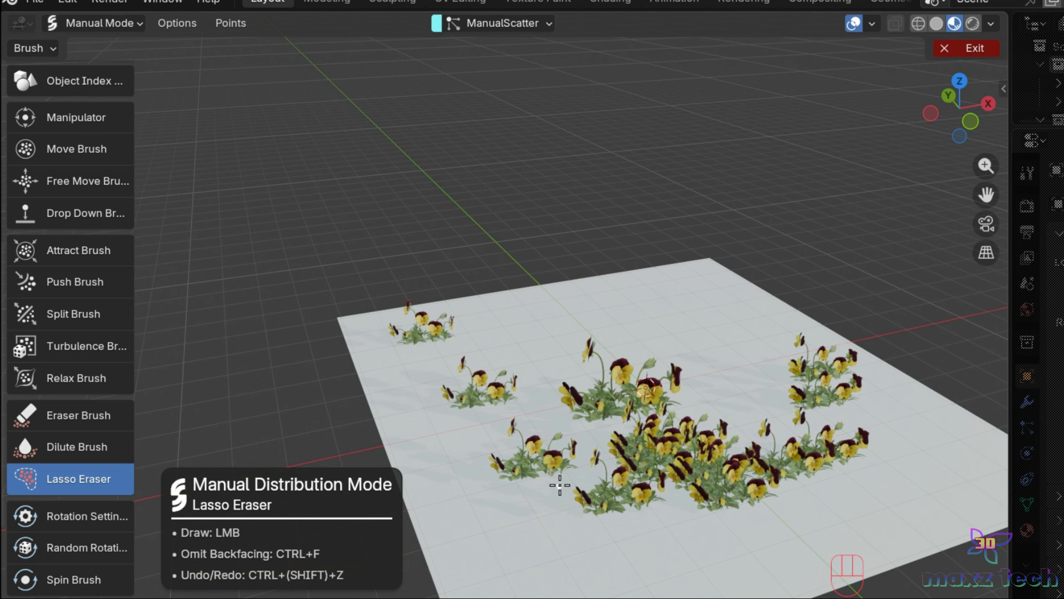
# Step: Toggle the Lasso Eraser's Omit Backfacing option between lassos and erase more pansies from the front cluster
pyautogui.hotkey('ctrl', 'f')
pyautogui.hotkey('ctrl', 'f')
pyautogui.hotkey('ctrl', 'f')
pyautogui.hotkey('ctrl', 'f')
pyautogui.hotkey('ctrl', 'f')
pyautogui.hotkey('ctrl', 'f')
pyautogui.hotkey('ctrl', 'f')
pyautogui.moveTo(687, 478)
pyautogui.mouseDown()
pyautogui.moveTo(676, 457)
pyautogui.moveTo(712, 465)
pyautogui.moveTo(679, 429)
pyautogui.mouseUp()
pyautogui.hotkey('ctrl', 'f')
pyautogui.hotkey('ctrl', 'f')
pyautogui.hotkey('ctrl', 'f')
pyautogui.hotkey('ctrl', 'f')
pyautogui.hotkey('ctrl', 'f')
pyautogui.hotkey('ctrl', 'f')
pyautogui.moveTo(606, 461)
pyautogui.mouseDown()
pyautogui.moveTo(672, 507)
pyautogui.moveTo(559, 458)
pyautogui.mouseUp()
# Step: Enlarge the Rotation Settings Brush radius and brush over the pansies in front of the central plant
pyautogui.click(84, 517)
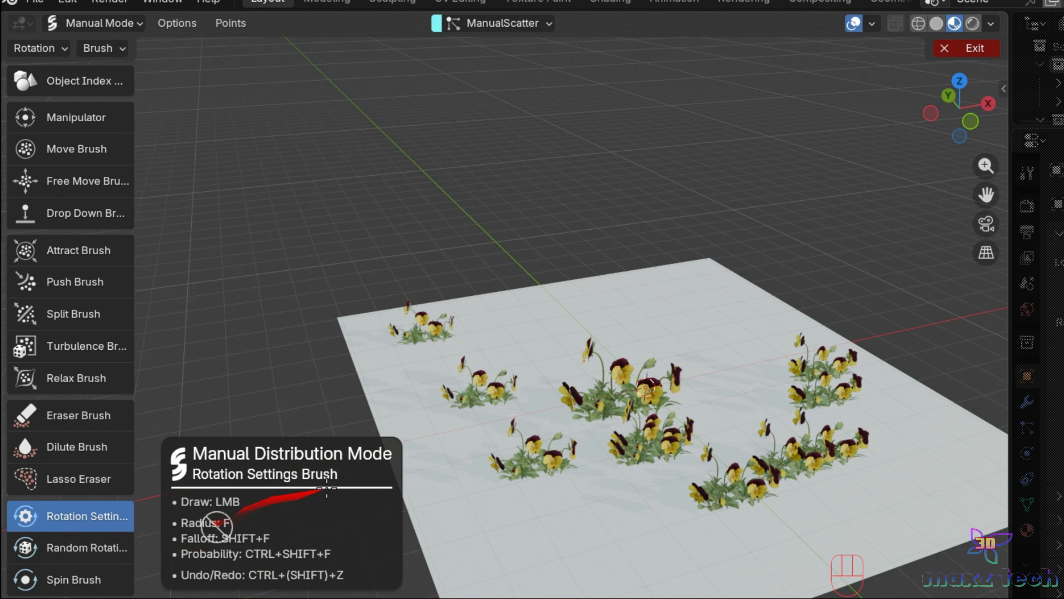
pyautogui.press('f')
pyautogui.click(790, 474)
pyautogui.moveTo(687, 438); pyautogui.dragTo(582, 451)
# Step: Adjust the Random Rotation Brush radius and randomize the rotation of the front, left and right pansies
pyautogui.click(110, 548)
pyautogui.press('f')
pyautogui.click(672, 457)
pyautogui.moveTo(683, 465)
pyautogui.mouseDown()
pyautogui.moveTo(652, 438)
pyautogui.moveTo(653, 487)
pyautogui.moveTo(578, 432)
pyautogui.mouseUp()
pyautogui.moveTo(510, 376)
pyautogui.mouseDown()
pyautogui.moveTo(536, 410)
pyautogui.moveTo(503, 423)
pyautogui.moveTo(557, 469)
pyautogui.moveTo(445, 314)
pyautogui.moveTo(457, 344)
pyautogui.moveTo(436, 339)
pyautogui.mouseUp()
pyautogui.moveTo(862, 396); pyautogui.dragTo(831, 381)
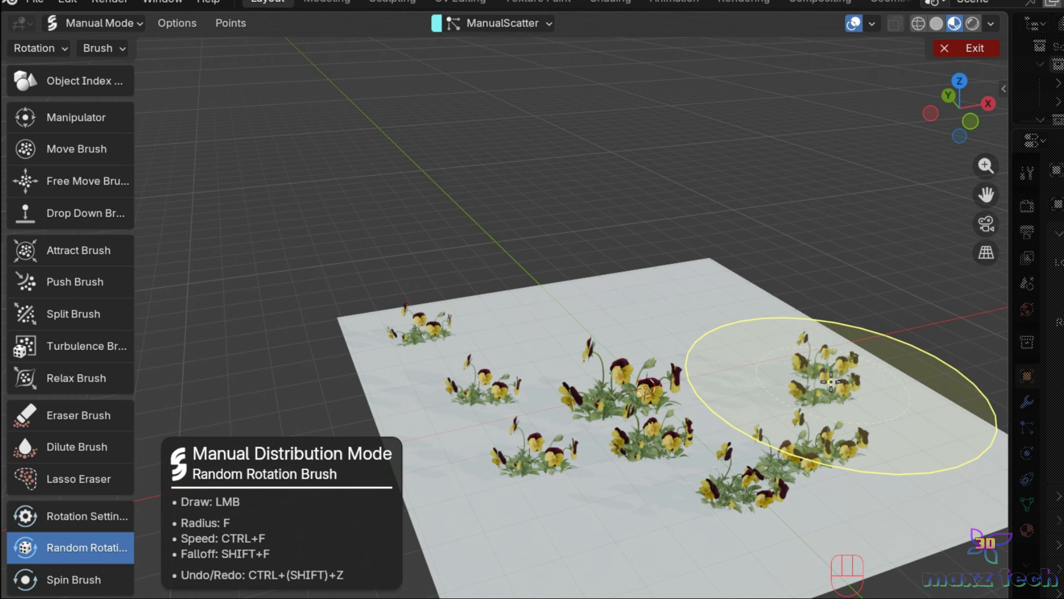
# Step: Adjust the Random Rotation Brush's speed and falloff while randomizing the rotation of the right and front pansies
pyautogui.hotkey('ctrl', 'f')
pyautogui.keyDown('ctrl'); pyautogui.click(830, 381); pyautogui.keyUp('ctrl')
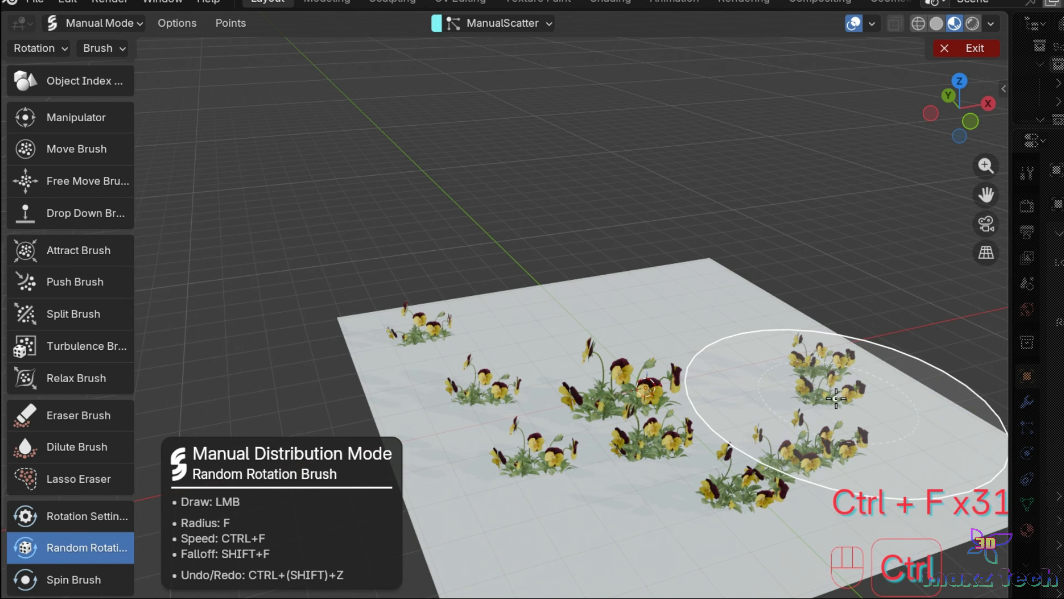
pyautogui.keyDown('ctrl'); pyautogui.moveTo(802, 438); pyautogui.dragTo(799, 440); pyautogui.keyUp('ctrl')
pyautogui.hotkey('ctrl', 'f')
pyautogui.hotkey('ctrl', 'f')
pyautogui.hotkey('shift', 'f')
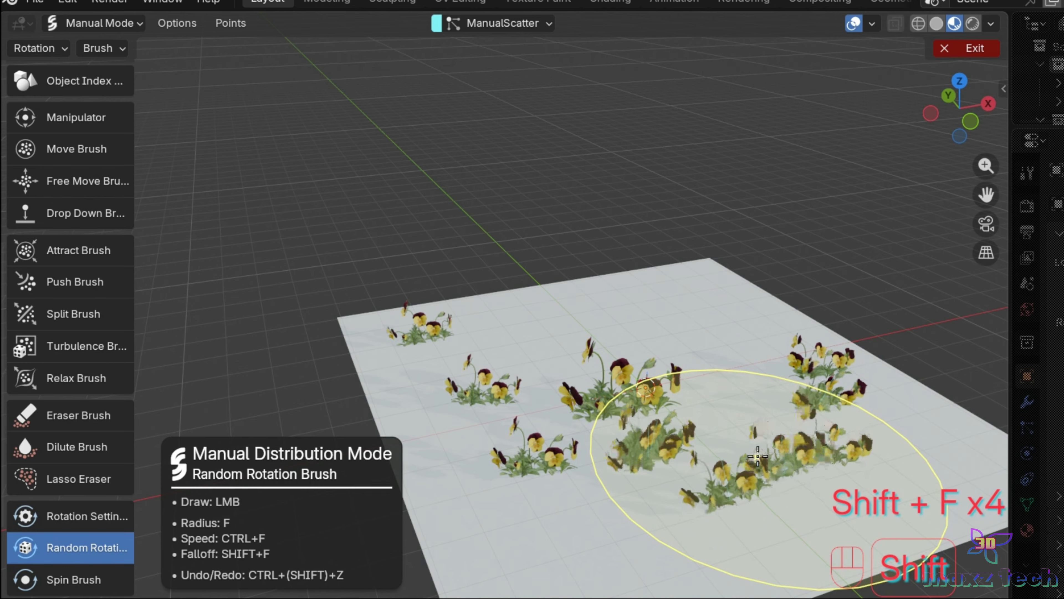
# Step: Spin the right and front pansies with the Spin Brush, enlarging its radius between strokes
pyautogui.scroll(-5, 54, 415)
pyautogui.click(63, 446)
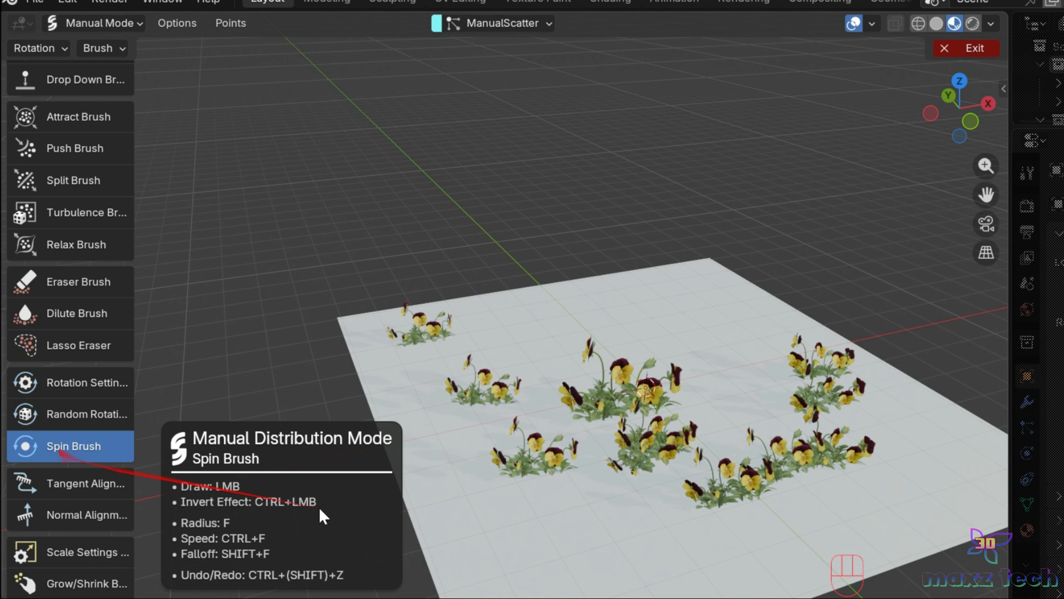
pyautogui.moveTo(823, 374); pyautogui.dragTo(623, 394)
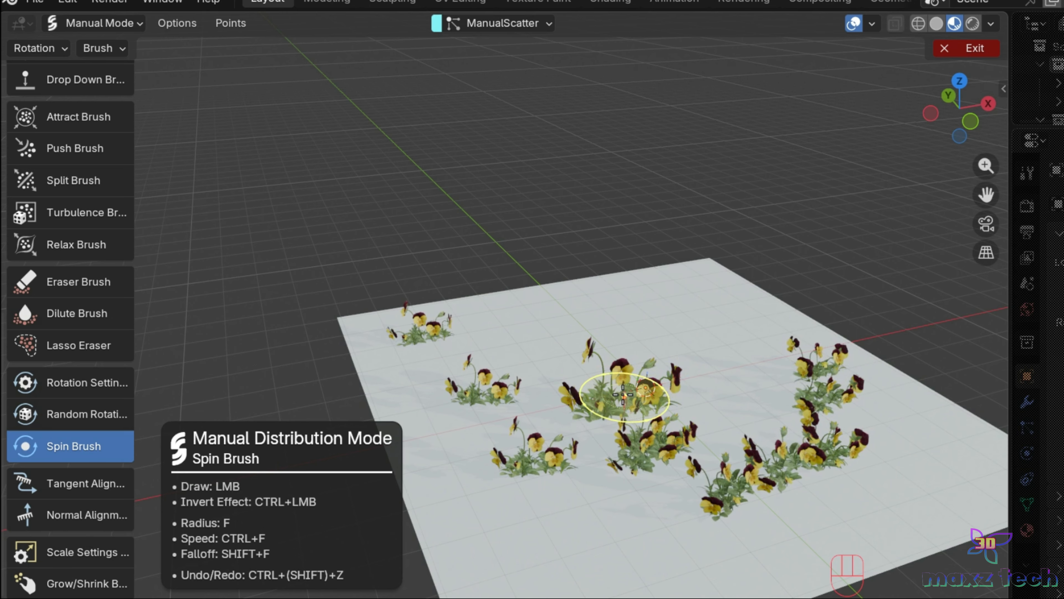
pyautogui.click(819, 470)
pyautogui.moveTo(819, 470); pyautogui.dragTo(710, 453)
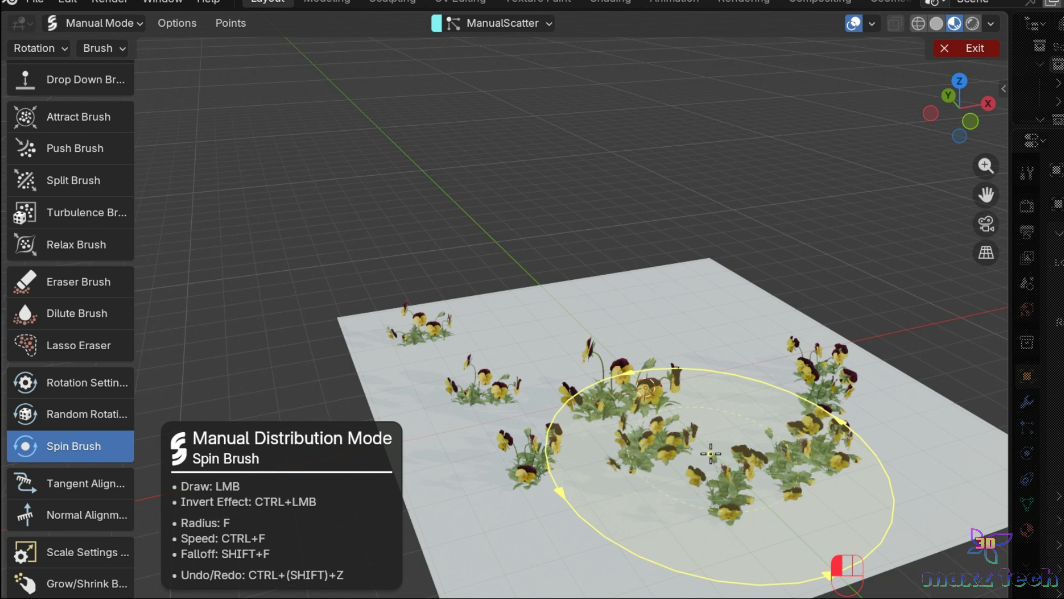
# Step: Adjust the Spin Brush's speed and spin the central and left pansies
pyautogui.hotkey('ctrl', 'f')
pyautogui.hotkey('ctrl', 'f')
pyautogui.hotkey('ctrl', 'f')
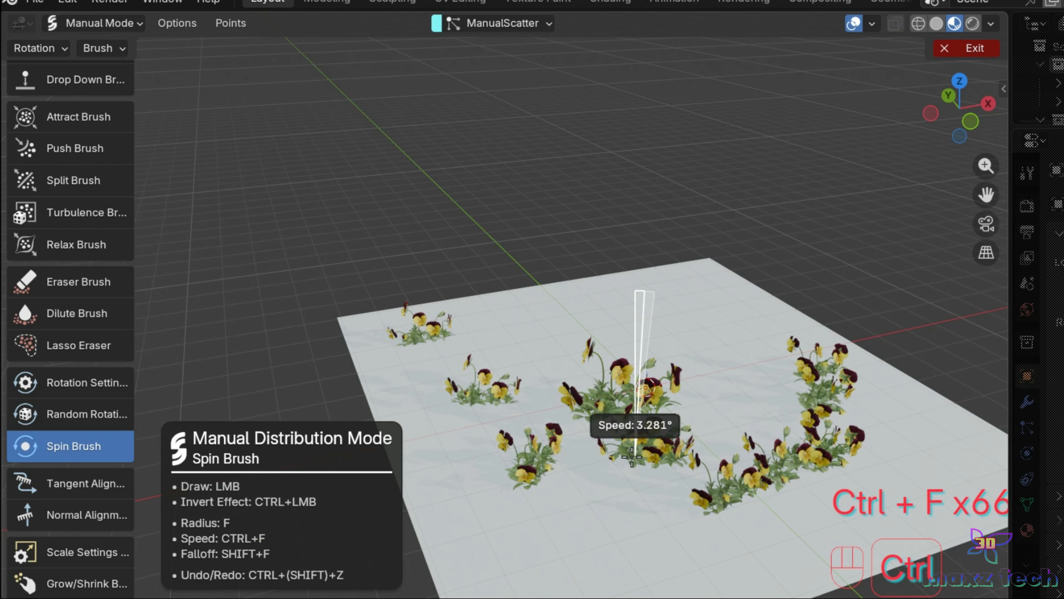
pyautogui.hotkey('ctrl', 'f')
pyautogui.moveTo(629, 431)
pyautogui.mouseDown()
pyautogui.moveTo(629, 415)
pyautogui.moveTo(468, 333)
pyautogui.mouseUp()
# Step: Adjust the Spin Brush's falloff and spin the pansies around the front of the plane
pyautogui.hotkey('shift', 'f')
pyautogui.hotkey('shift', 'f')
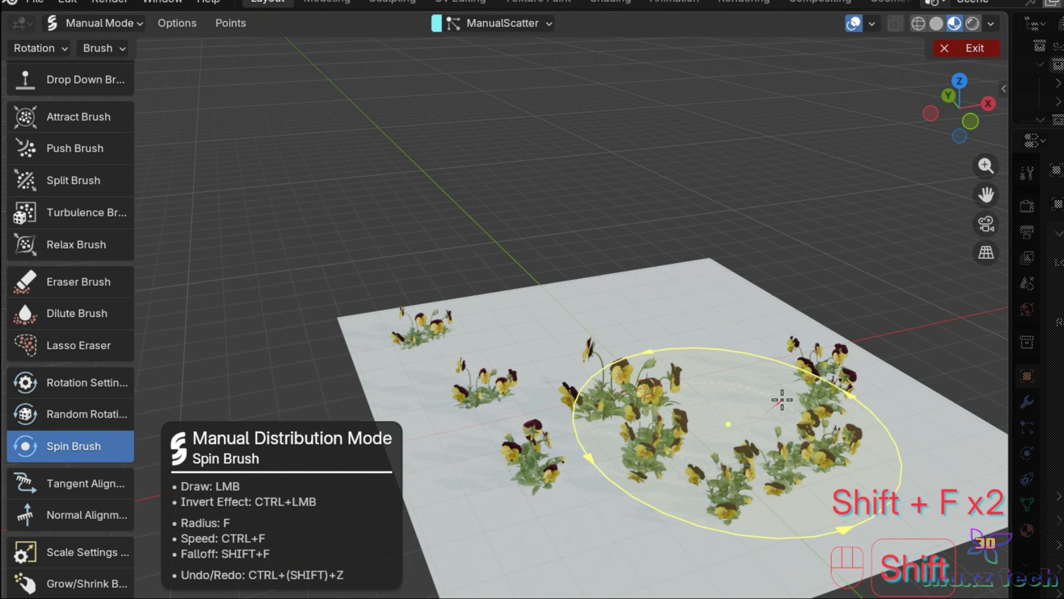
pyautogui.hotkey('shift', 'f')
pyautogui.hotkey('shift', 'f')
pyautogui.hotkey('shift', 'f')
pyautogui.hotkey('shift', 'f')
pyautogui.hotkey('shift', 'f')
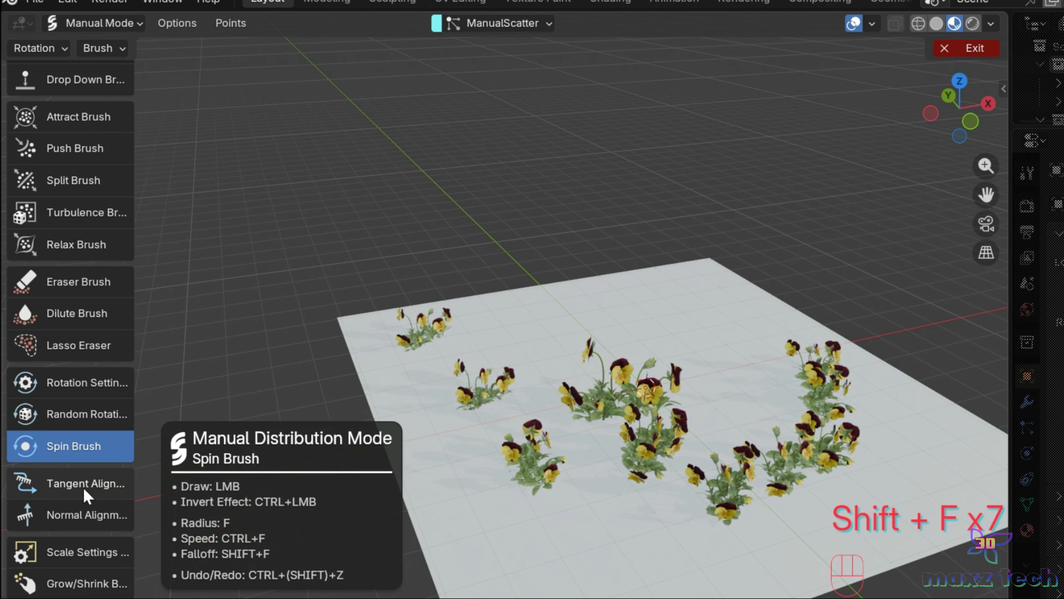
# Step: Align the pansies across the plane with the Tangent Alignment Brush, enlarging its radius and adjusting its falloff and strength between strokes
pyautogui.click(98, 490)
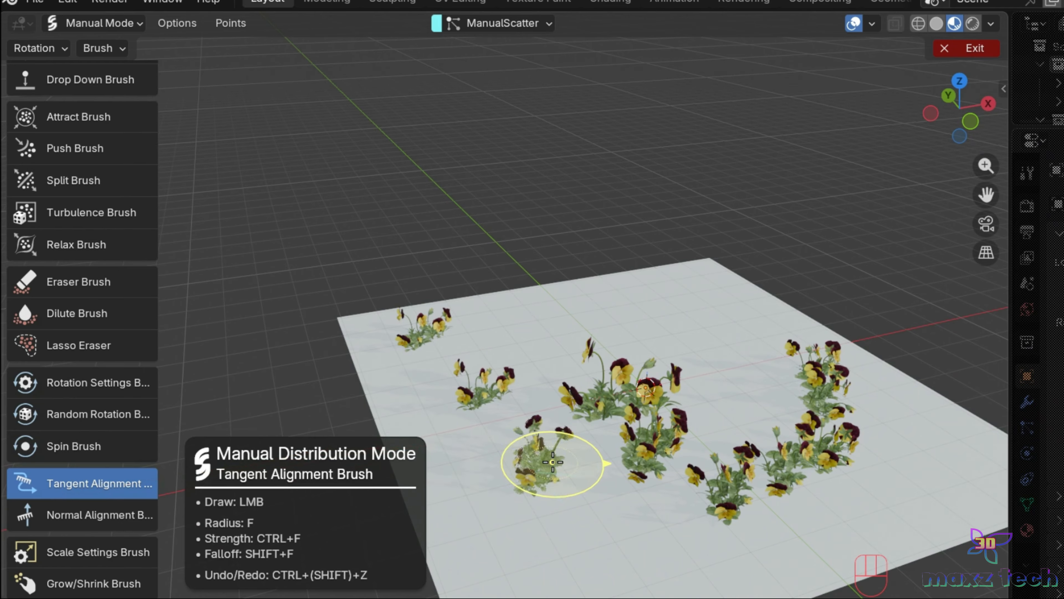
pyautogui.moveTo(802, 397); pyautogui.dragTo(801, 364)
pyautogui.press('f')
pyautogui.moveTo(806, 472)
pyautogui.mouseDown()
pyautogui.moveTo(715, 414)
pyautogui.moveTo(448, 348)
pyautogui.mouseUp()
pyautogui.hotkey('shift', 'f')
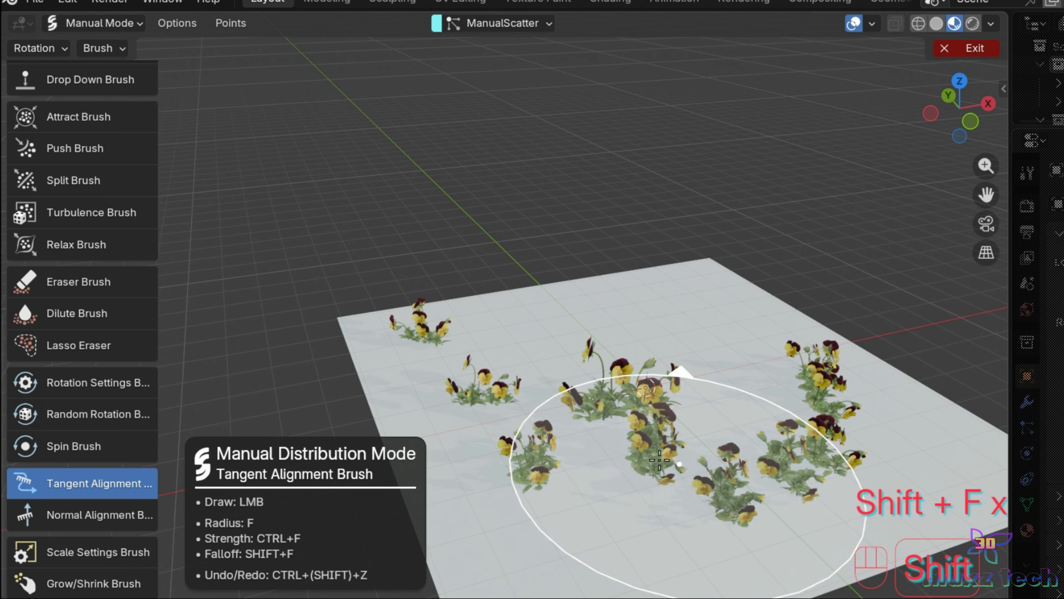
pyautogui.moveTo(779, 444)
pyautogui.mouseDown()
pyautogui.moveTo(819, 427)
pyautogui.moveTo(442, 473)
pyautogui.moveTo(392, 492)
pyautogui.moveTo(704, 466)
pyautogui.moveTo(800, 418)
pyautogui.mouseUp()
pyautogui.hotkey('ctrl', 'f')
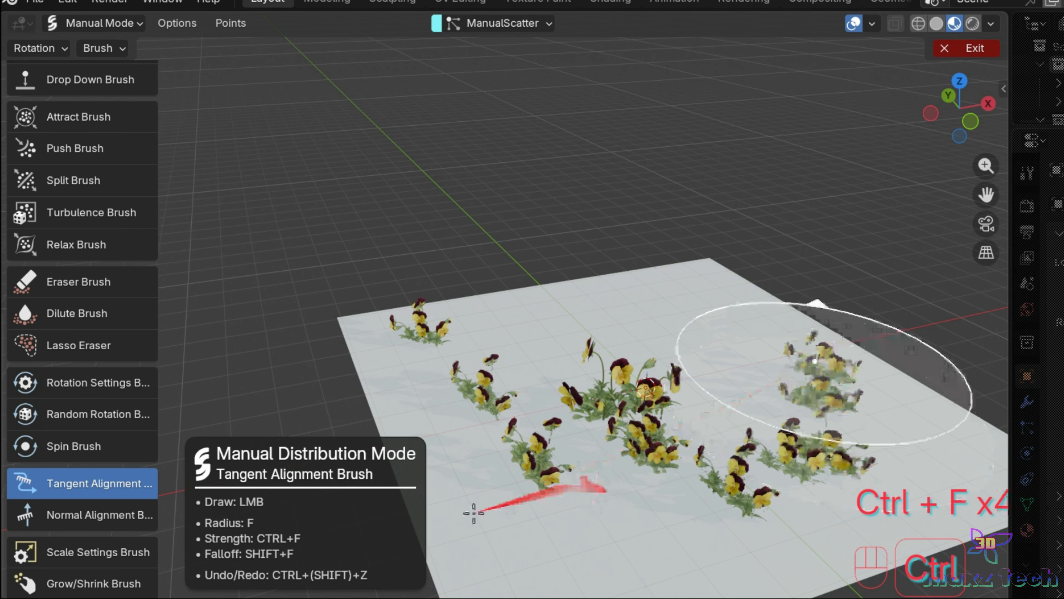
# Step: Enlarge the Normal Alignment Brush's radius and realign the central and right pansies with it
pyautogui.click(96, 514)
pyautogui.press('f')
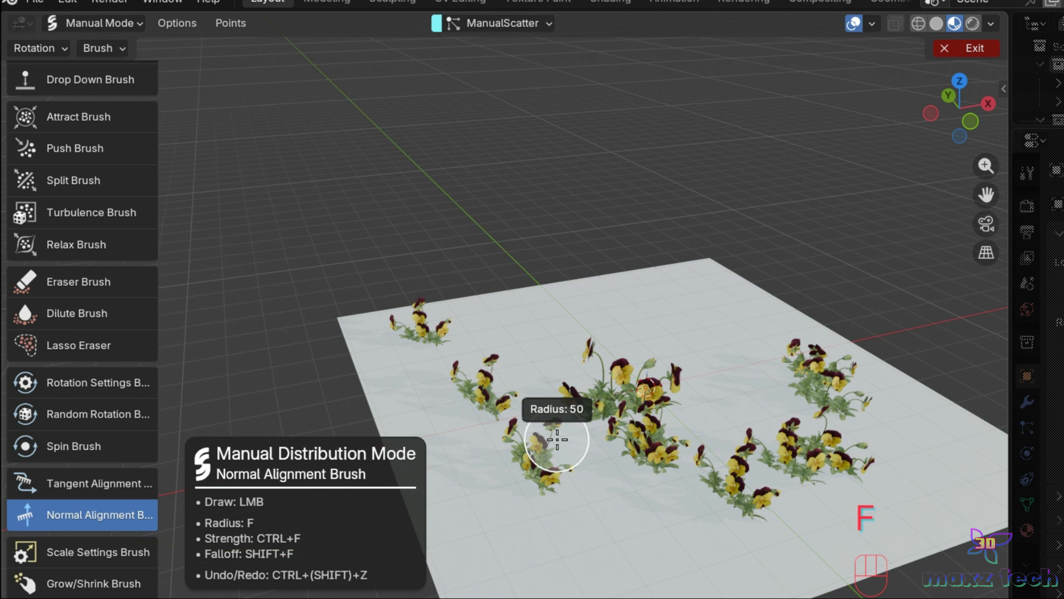
pyautogui.moveTo(581, 403)
pyautogui.mouseDown()
pyautogui.moveTo(658, 497)
pyautogui.moveTo(769, 493)
pyautogui.moveTo(587, 369)
pyautogui.moveTo(681, 409)
pyautogui.moveTo(705, 387)
pyautogui.moveTo(695, 390)
pyautogui.mouseUp()
pyautogui.hotkey('ctrl', 'd')
pyautogui.hotkey('ctrl', 'd')
pyautogui.hotkey('ctrl', 'd')
pyautogui.hotkey('ctrl', 'd')
pyautogui.hotkey('ctrl', 'd')
pyautogui.hotkey('ctrl', 'd')
pyautogui.hotkey('ctrl', 'd')
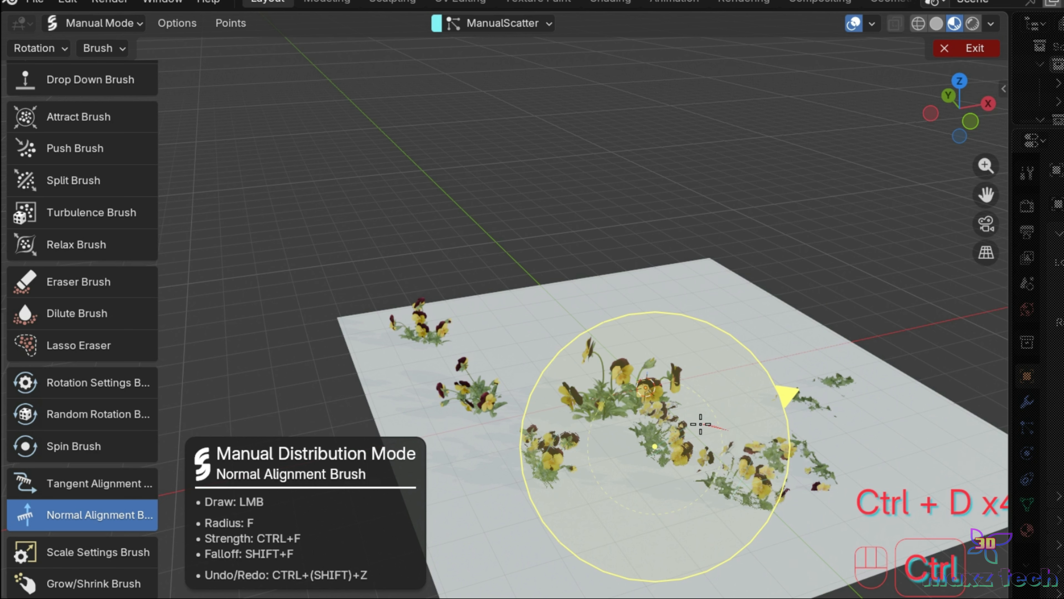
# Step: Adjust the Normal Alignment Brush's falloff and brush over the central and left pansies
pyautogui.moveTo(704, 400); pyautogui.dragTo(687, 444)
pyautogui.hotkey('shift', 'f')
pyautogui.moveTo(613, 447)
pyautogui.mouseDown()
pyautogui.moveTo(506, 416)
pyautogui.moveTo(461, 369)
pyautogui.mouseUp()
# Step: Undo the normal and tangent alignment strokes on the pansies
pyautogui.hotkey('ctrl', 'z')
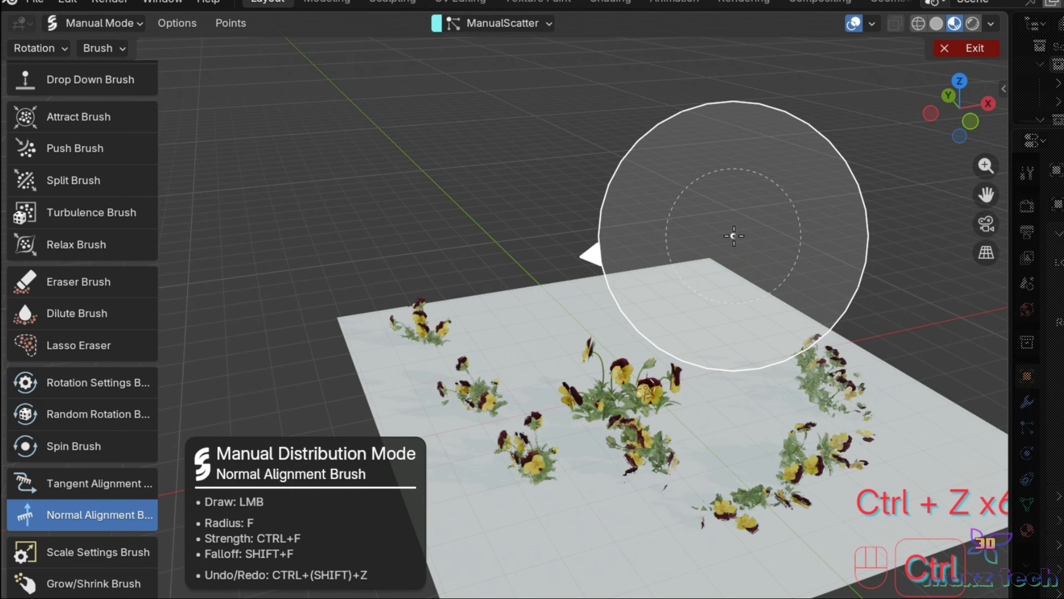
pyautogui.hotkey('ctrl', 'z')
pyautogui.hotkey('ctrl', 'z')
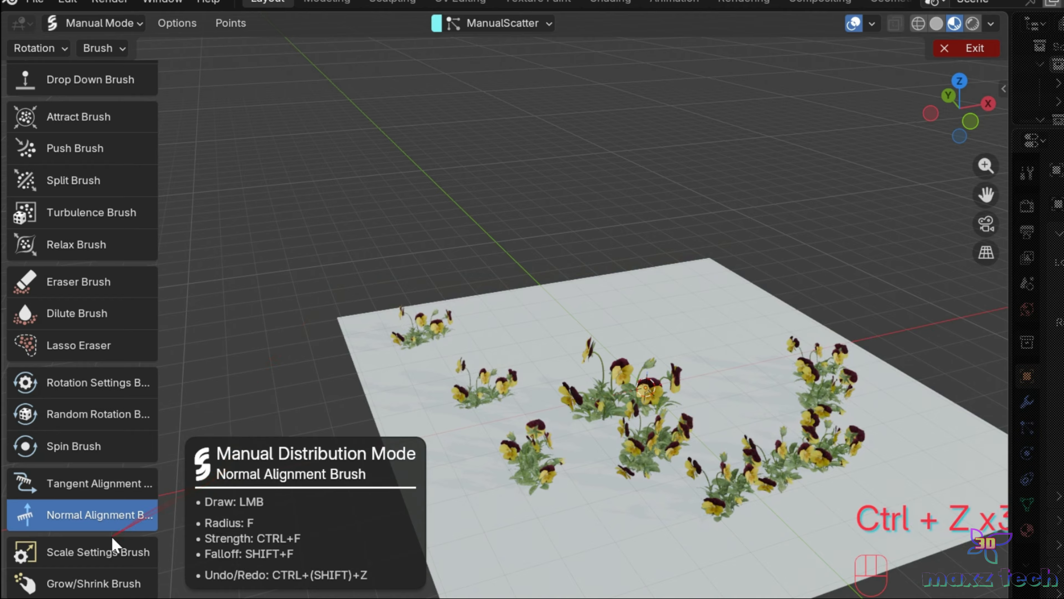
# Step: Enlarge the front-left pansy with the Grow/Shrink Brush, shrink it slightly with the inverted effect, and grow the central pansies
pyautogui.click(69, 558)
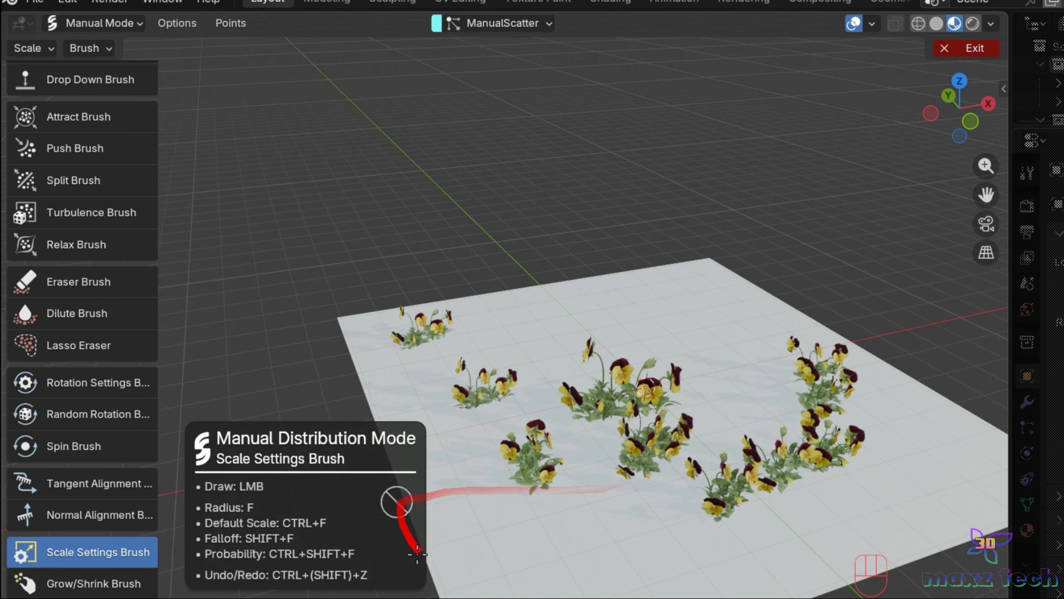
pyautogui.click(76, 586)
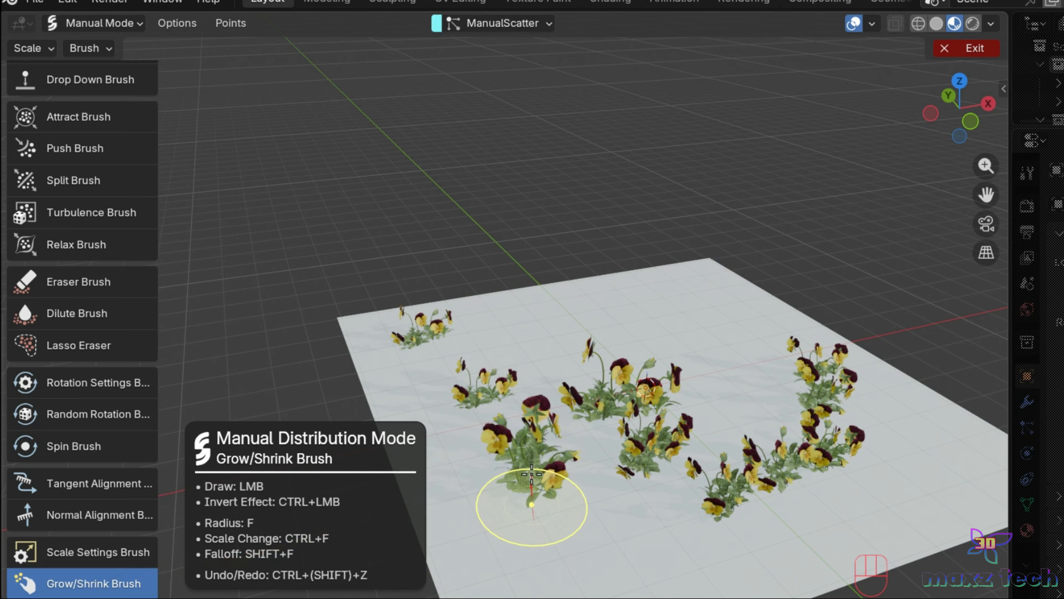
pyautogui.keyDown('ctrl'); pyautogui.moveTo(534, 477); pyautogui.dragTo(534, 474); pyautogui.keyUp('ctrl')
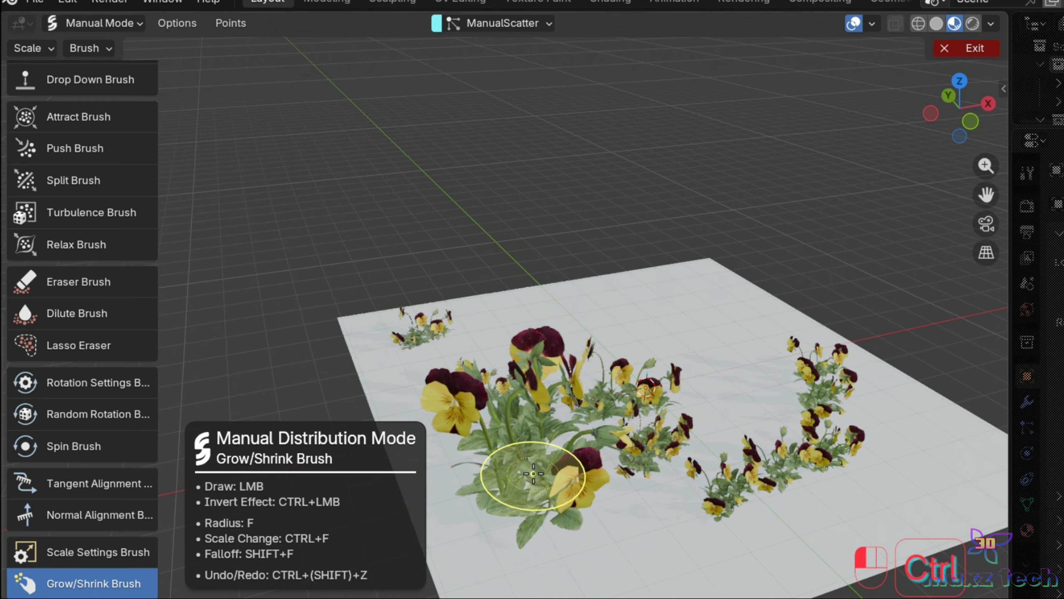
pyautogui.moveTo(648, 438); pyautogui.dragTo(634, 444)
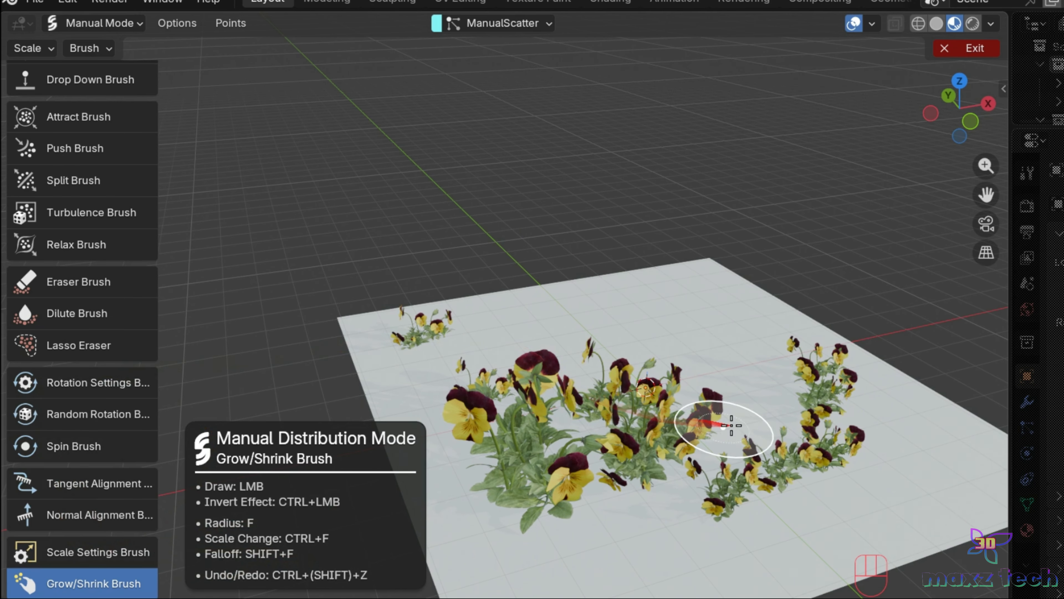